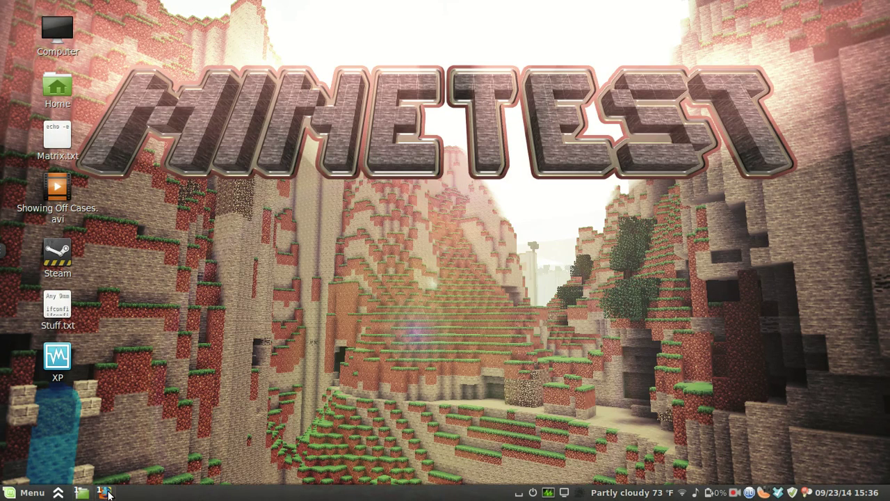
- Switch to Firefox, open the Mod Releases forum from the Minetest Mods page, and browse its topic list
{"action": "left_click", "coordinate": [105, 492]}
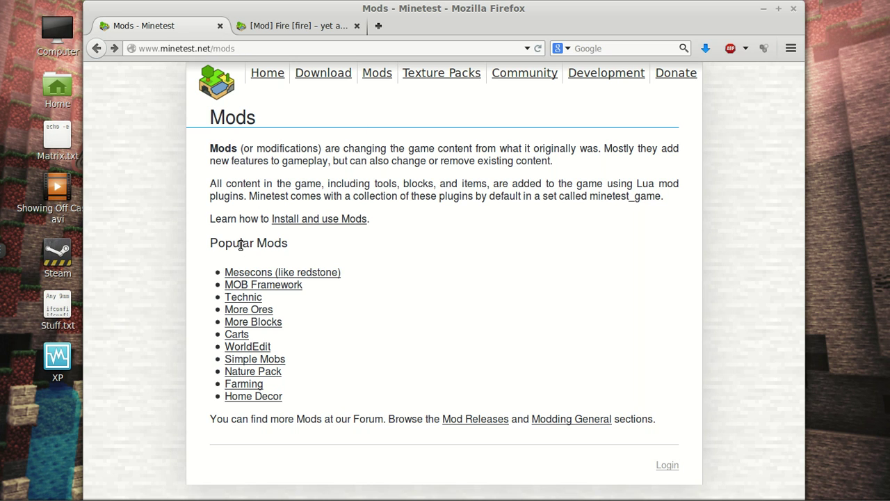
{"action": "mouse_move", "coordinate": [375, 77]}
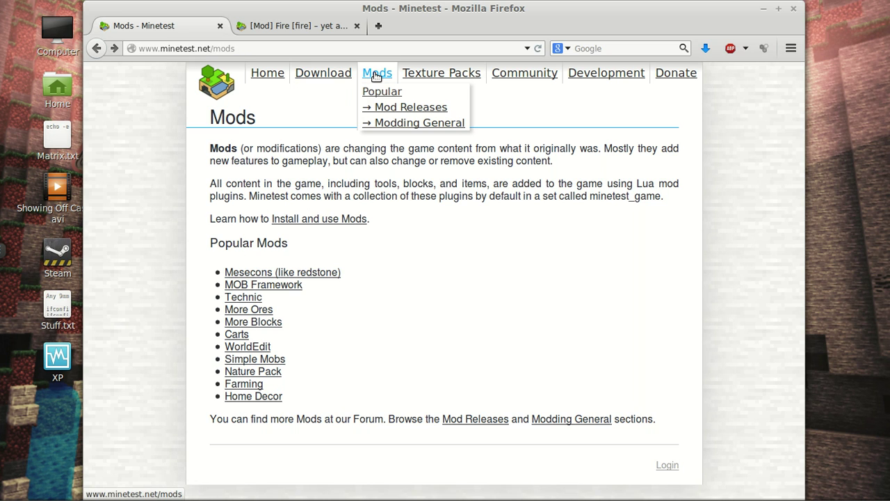
{"action": "left_click", "coordinate": [383, 109]}
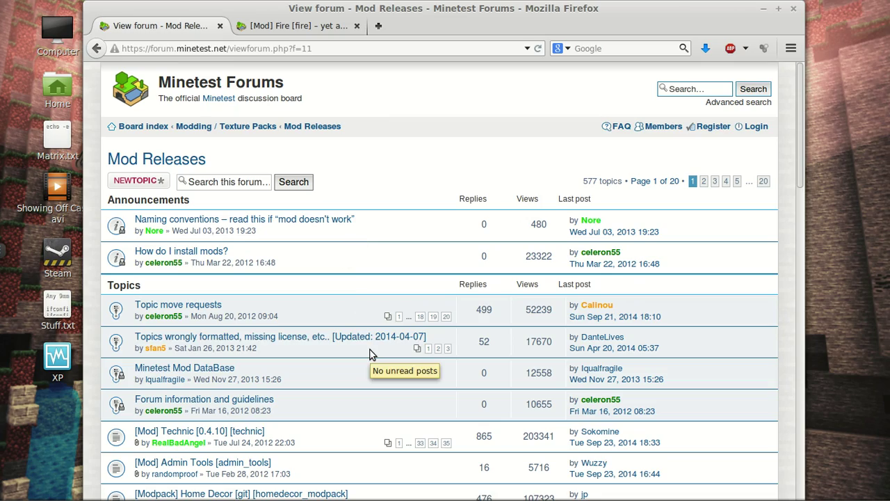
{"action": "scroll", "coordinate": [345, 353], "scroll_direction": "down", "scroll_amount": 10}
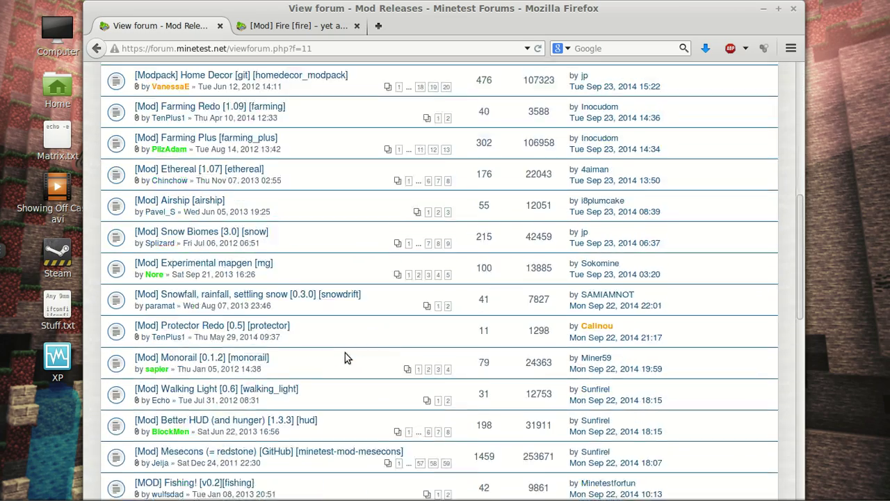
{"action": "scroll", "coordinate": [345, 359], "scroll_direction": "up", "scroll_amount": 10}
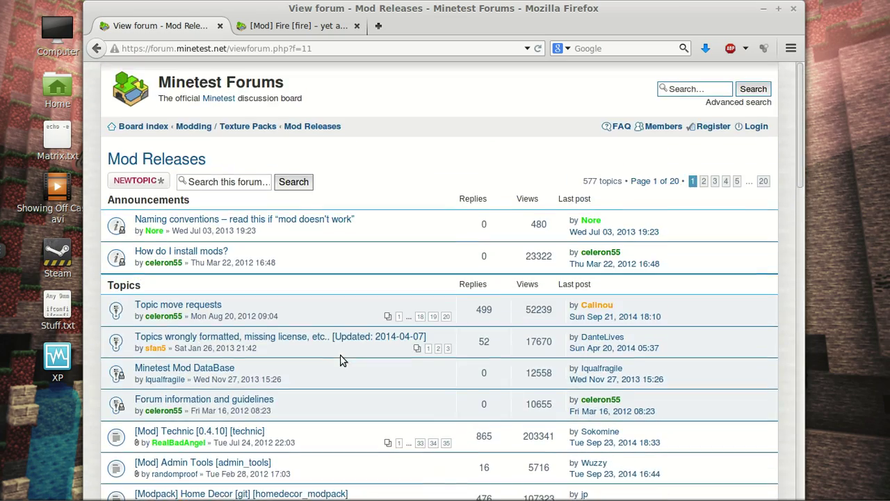
- Return to the Mods page, open the Simple Mobs topic, and review its dependencies and download information
{"action": "left_click", "coordinate": [97, 47]}
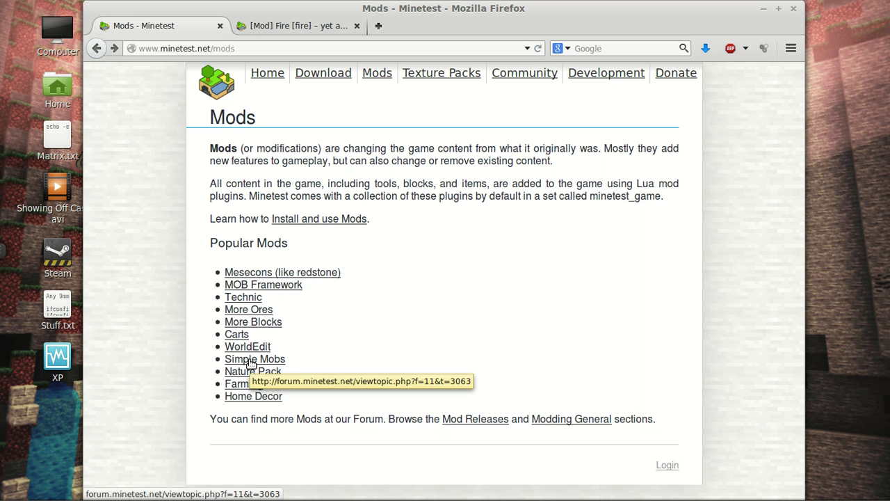
{"action": "left_click", "coordinate": [251, 365]}
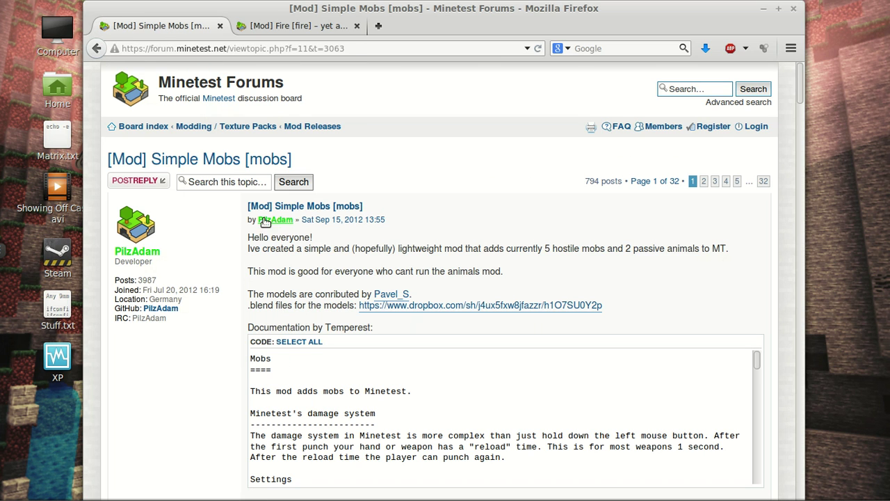
{"action": "scroll", "coordinate": [426, 211], "scroll_direction": "down", "scroll_amount": 4}
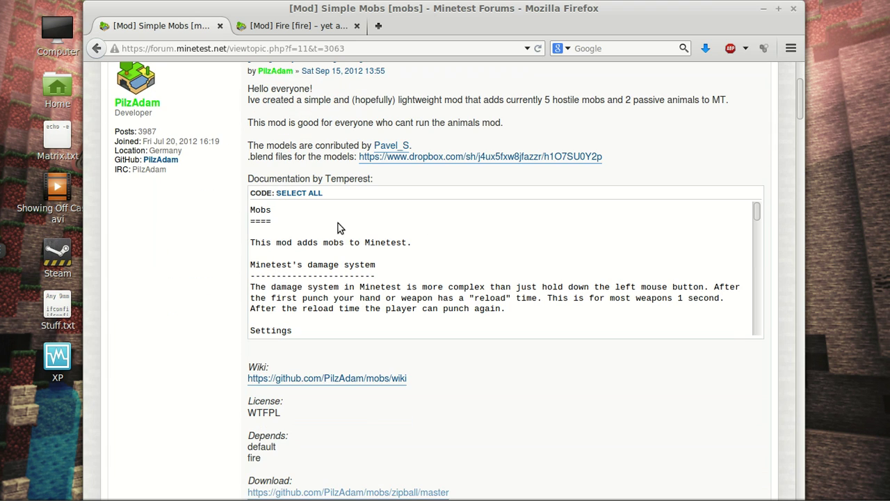
{"action": "scroll", "coordinate": [327, 224], "scroll_direction": "down", "scroll_amount": 1}
{"action": "scroll", "coordinate": [513, 417], "scroll_direction": "down", "scroll_amount": 4}
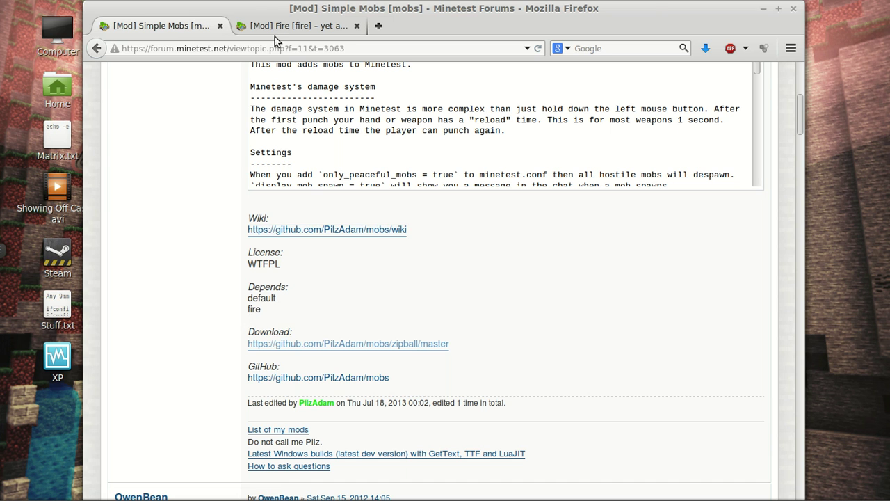
- Review the Fire mod's forum page, covering its description, download links and crafting details, and dismiss the page search
{"action": "left_click", "coordinate": [282, 28]}
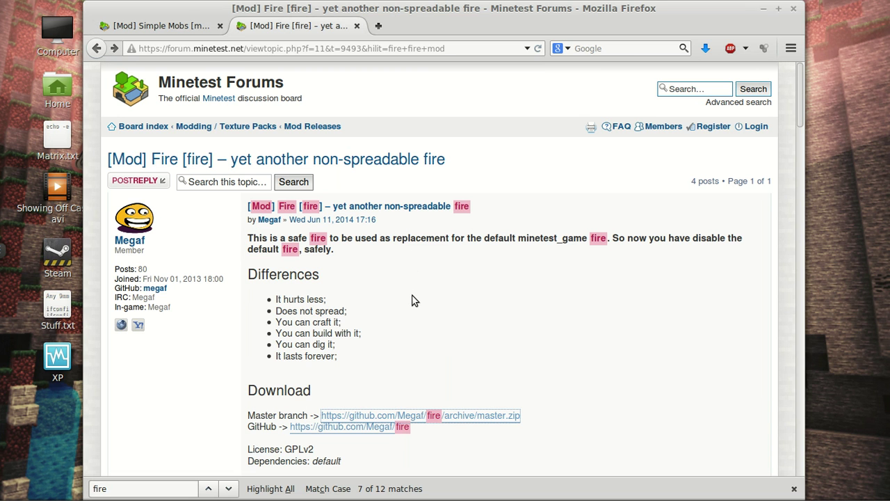
{"action": "scroll", "coordinate": [411, 297], "scroll_direction": "down", "scroll_amount": 5}
{"action": "scroll", "coordinate": [413, 301], "scroll_direction": "down", "scroll_amount": 3}
{"action": "scroll", "coordinate": [413, 302], "scroll_direction": "up", "scroll_amount": 8}
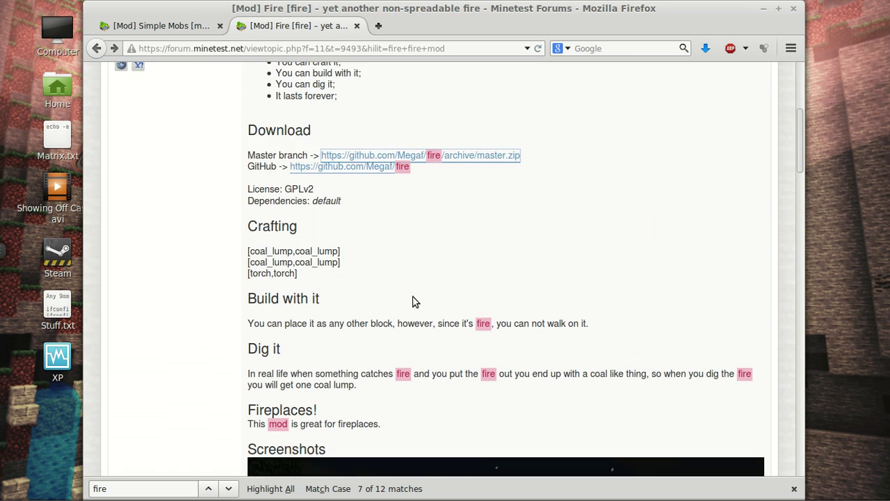
{"action": "left_click", "coordinate": [793, 488]}
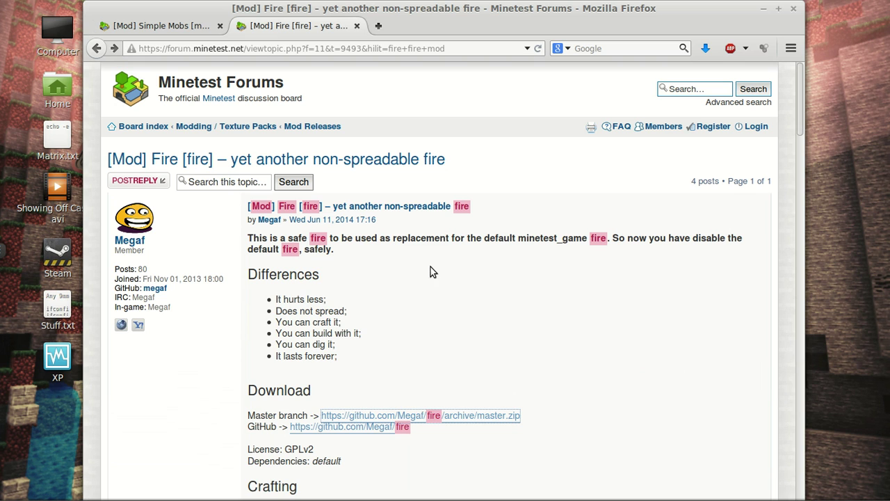
- Download the Simple Mobs zip from its forum topic and open it with Archive Manager
{"action": "left_click", "coordinate": [156, 26]}
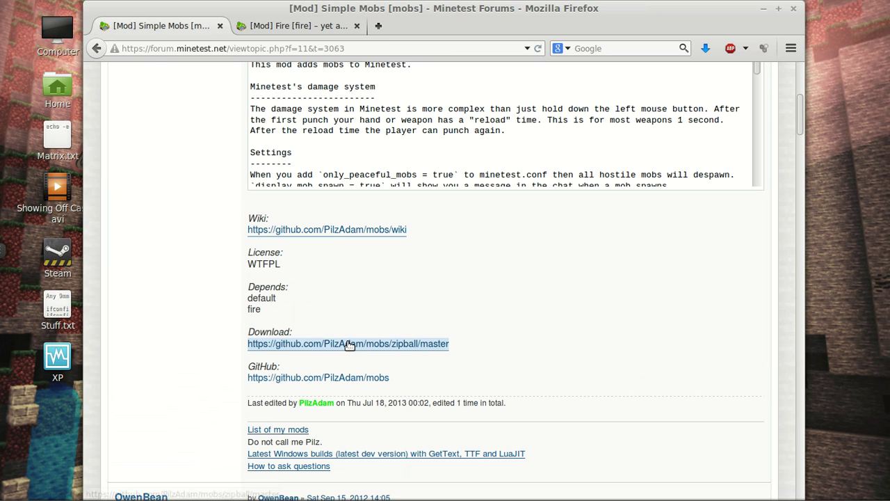
{"action": "left_click", "coordinate": [348, 343]}
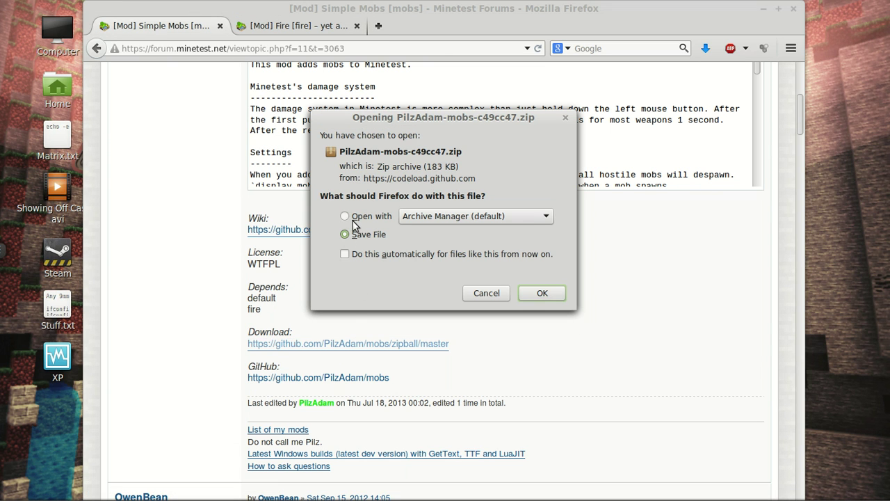
{"action": "left_click", "coordinate": [541, 293]}
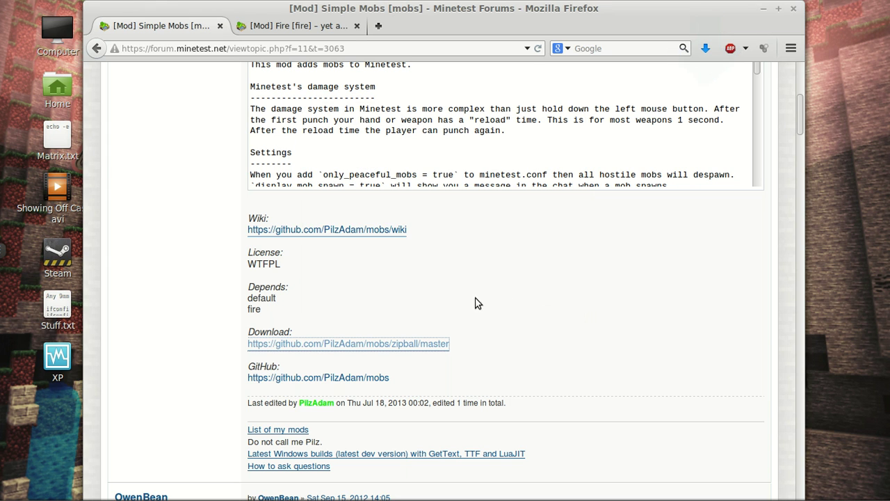
- Return to Firefox, download the Fire mod's master branch zip, and open it with Archive Manager
{"action": "left_click", "coordinate": [494, 12]}
{"action": "left_click", "coordinate": [323, 29]}
{"action": "scroll", "coordinate": [396, 354], "scroll_direction": "down", "scroll_amount": 4}
{"action": "left_click_drag", "start_coordinate": [404, 268], "coordinate": [346, 272]}
{"action": "left_click", "coordinate": [347, 271]}
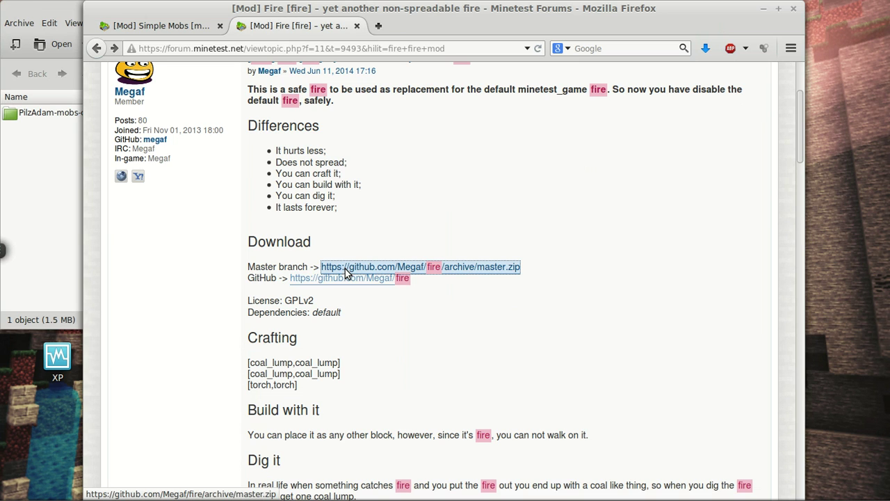
{"action": "left_click", "coordinate": [540, 293]}
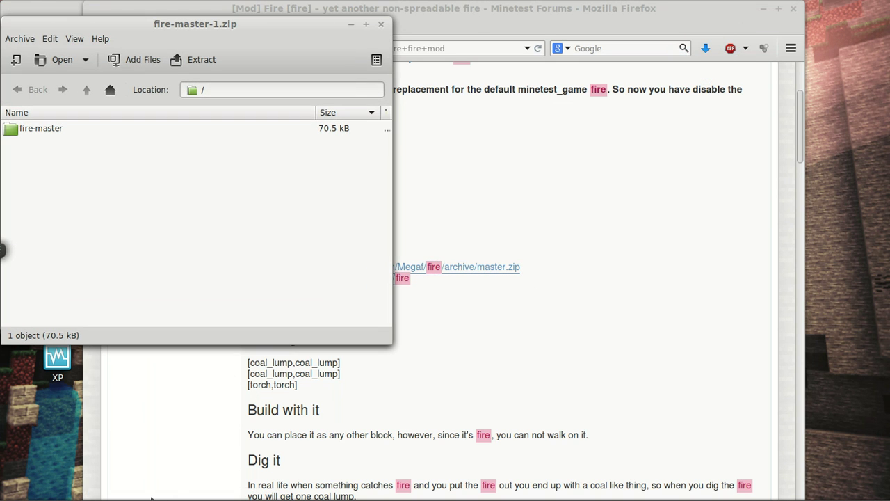
- Create a folder named mods inside the home directory's .minetest folder and open it
{"action": "left_click", "coordinate": [82, 491]}
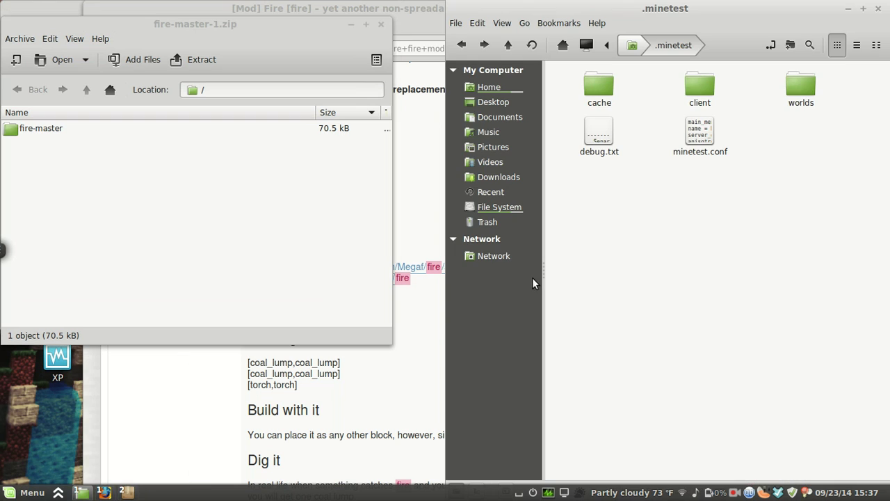
{"action": "left_click", "coordinate": [630, 43]}
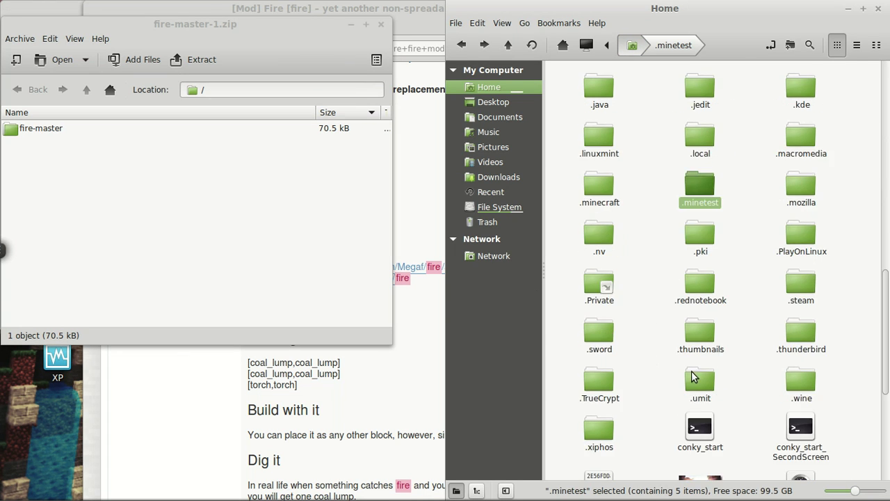
{"action": "double_click", "coordinate": [709, 191]}
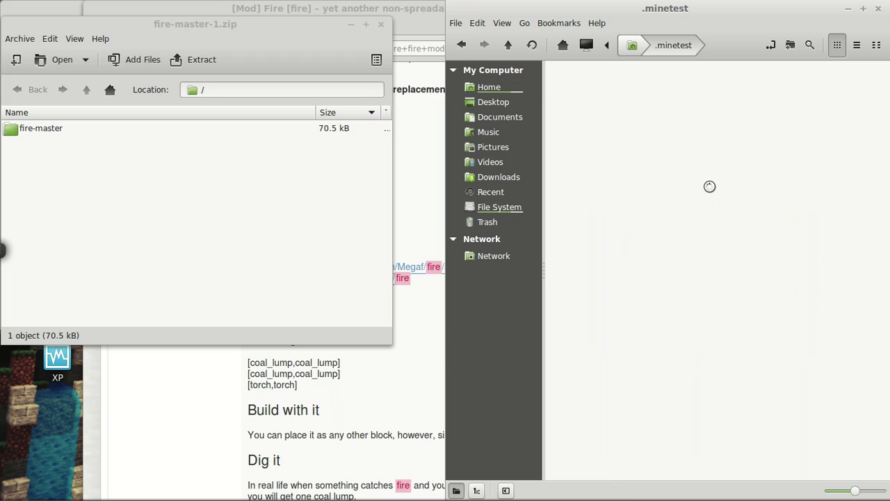
{"action": "right_click", "coordinate": [723, 225]}
{"action": "left_click", "coordinate": [705, 234]}
{"action": "type", "text": "mods"}
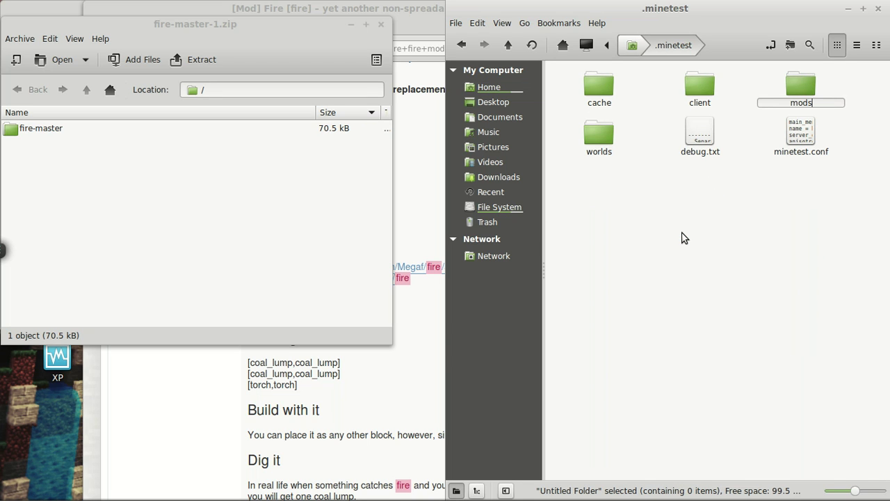
{"action": "key", "text": "Return"}
{"action": "key", "text": "Return"}
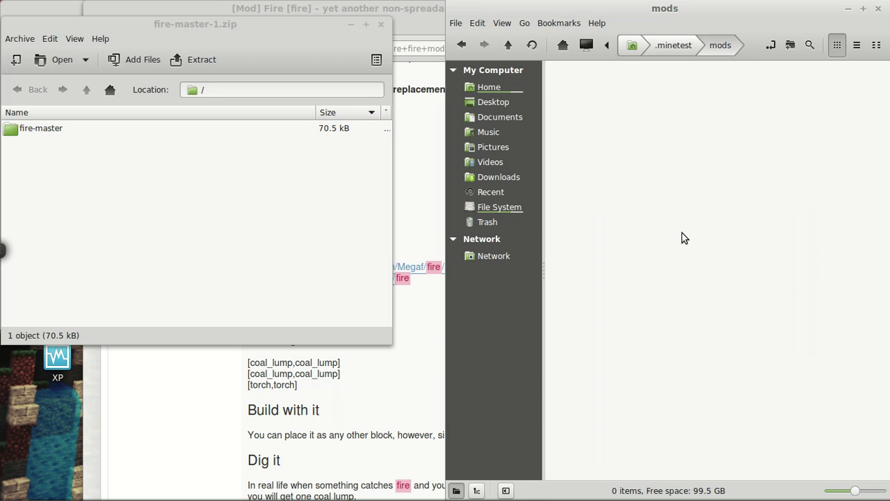
- Extract the fire-master folder and the Simple Mobs folder from their archives into mods, closing both archives
{"action": "left_click_drag", "start_coordinate": [56, 133], "coordinate": [624, 218]}
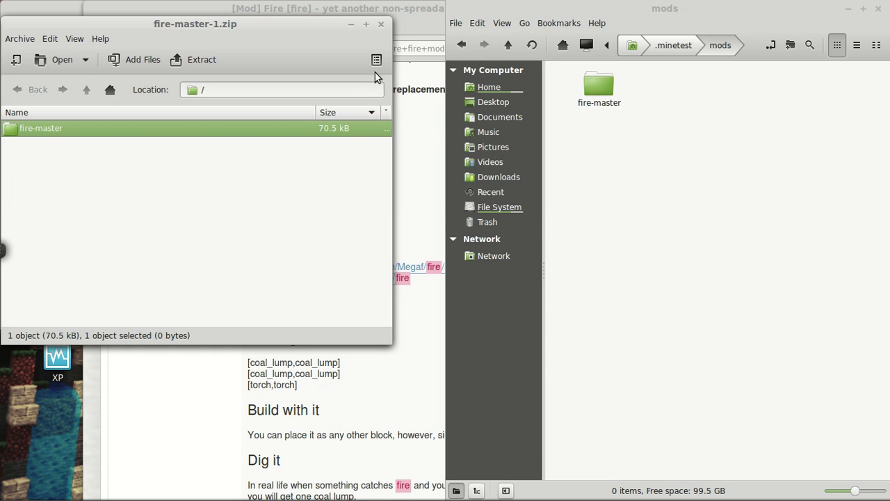
{"action": "left_click", "coordinate": [382, 25]}
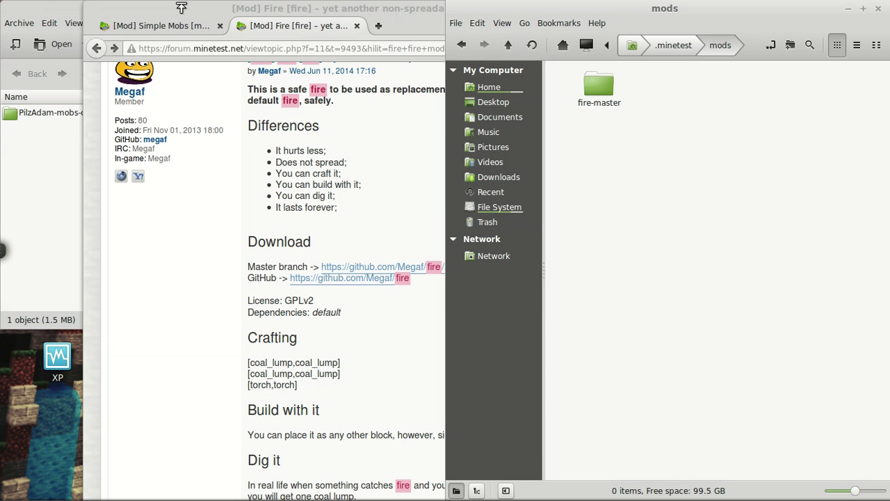
{"action": "left_click", "coordinate": [50, 9]}
{"action": "left_click_drag", "start_coordinate": [93, 133], "coordinate": [642, 185]}
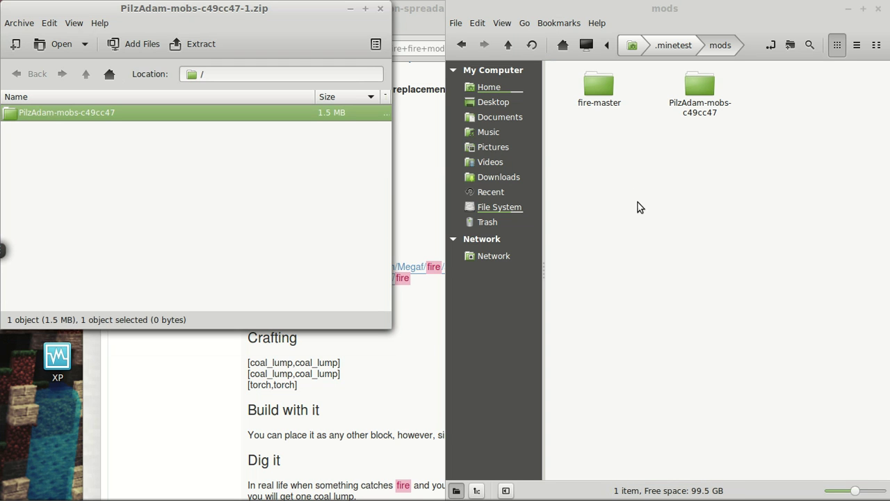
{"action": "left_click", "coordinate": [380, 9]}
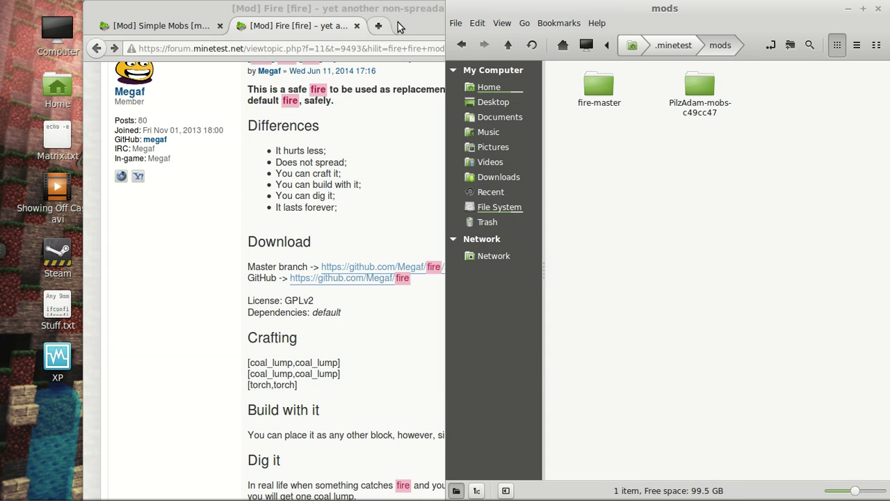
- Open README.md from the fire-master folder in the text editor and go back to the mods folder
{"action": "double_click", "coordinate": [600, 90]}
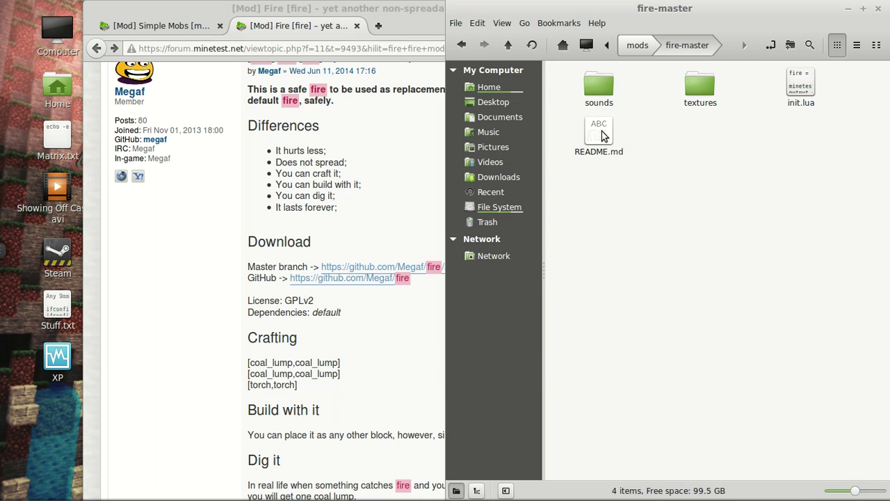
{"action": "double_click", "coordinate": [602, 133]}
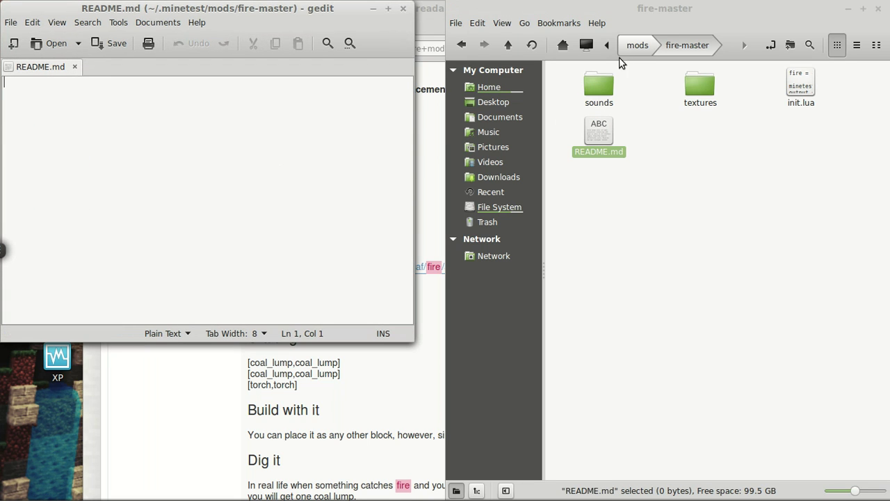
{"action": "left_click", "coordinate": [635, 46]}
- Read the Simple Mobs mod's README.txt for its installation instructions and license, and close the text editor
{"action": "double_click", "coordinate": [699, 86]}
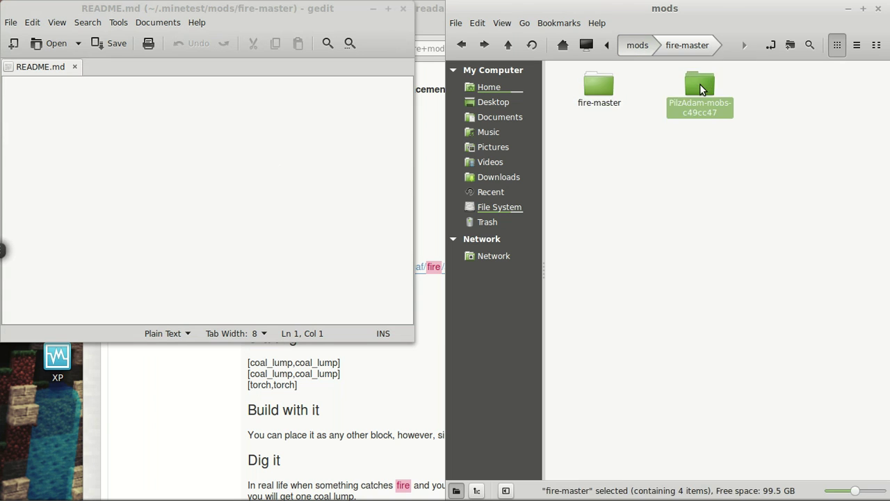
{"action": "double_click", "coordinate": [594, 185]}
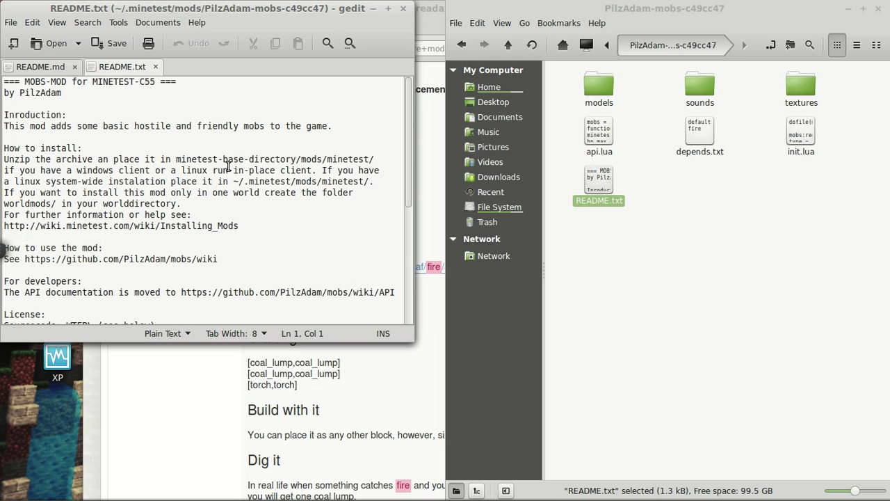
{"action": "scroll", "coordinate": [220, 170], "scroll_direction": "down", "scroll_amount": 1}
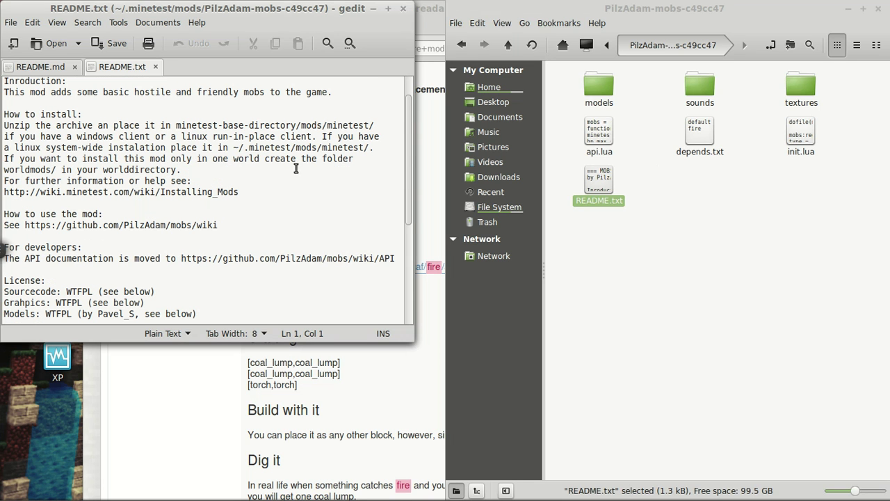
{"action": "scroll", "coordinate": [269, 170], "scroll_direction": "down", "scroll_amount": 5}
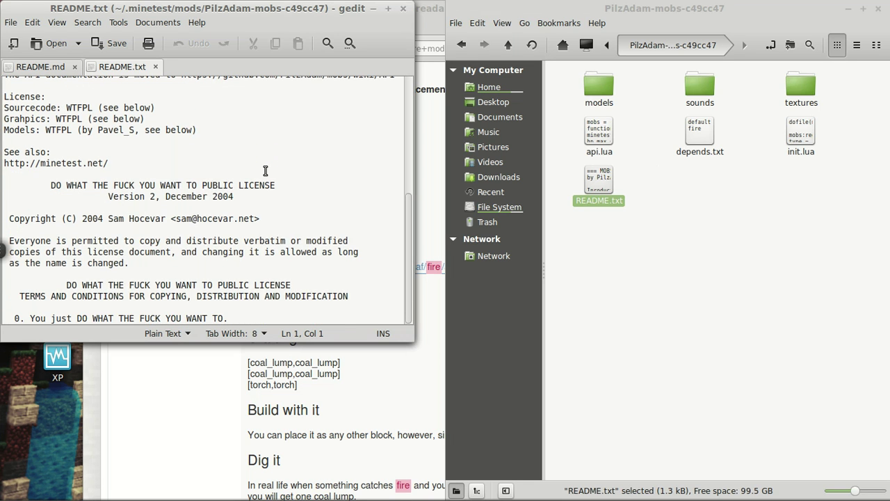
{"action": "scroll", "coordinate": [265, 171], "scroll_direction": "up", "scroll_amount": 5}
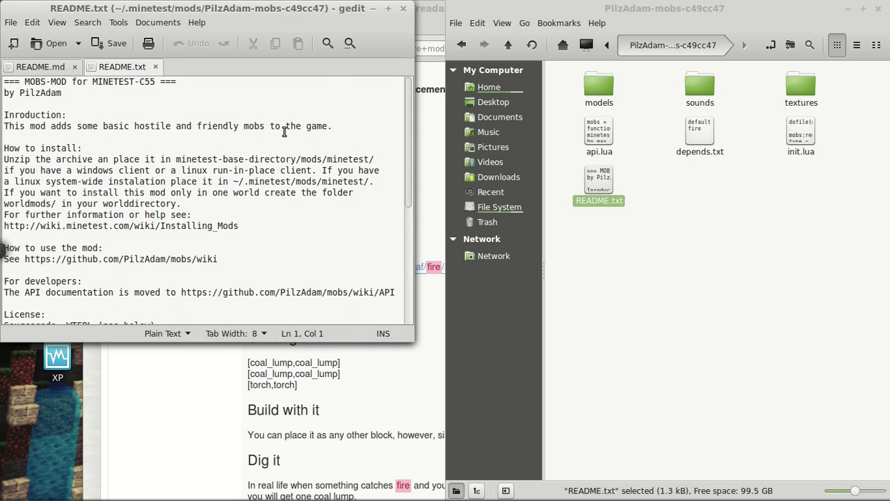
{"action": "left_click", "coordinate": [403, 8]}
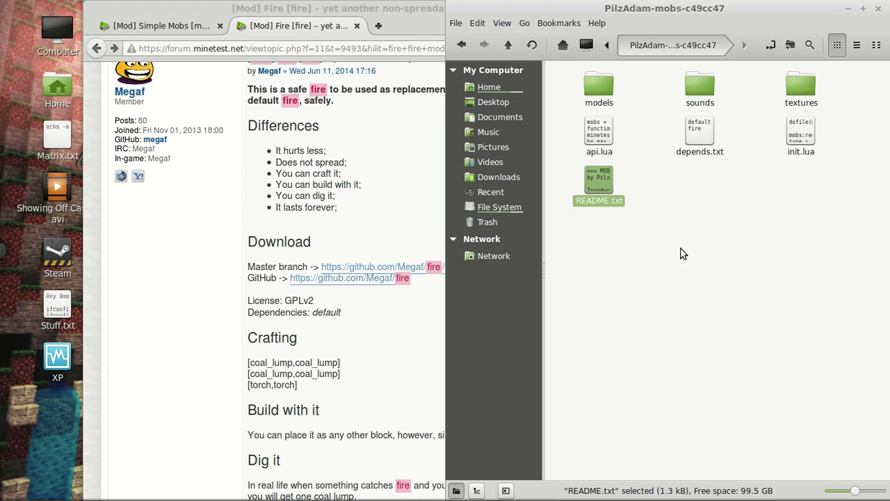
- Go back from the Simple Mobs folder to the mods folder
{"action": "left_click", "coordinate": [683, 252]}
{"action": "left_click", "coordinate": [606, 46]}
{"action": "left_click", "coordinate": [638, 47]}
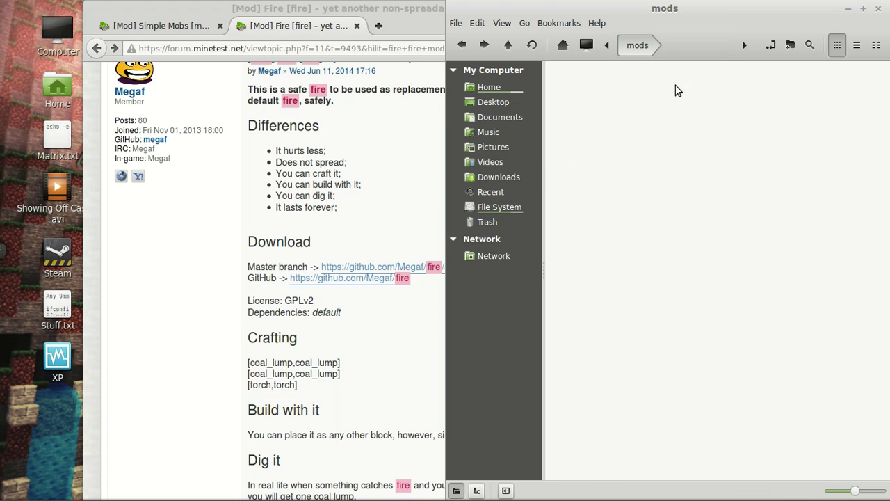
- Look through the Fire mod's forum thread for installation notes and return to the mods folder
{"action": "left_click", "coordinate": [636, 165]}
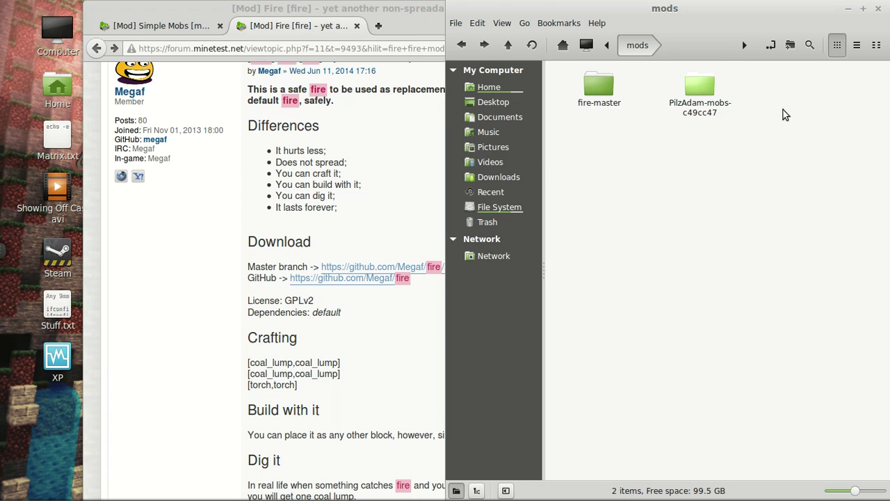
{"action": "left_click", "coordinate": [422, 14]}
{"action": "scroll", "coordinate": [426, 275], "scroll_direction": "down", "scroll_amount": 8}
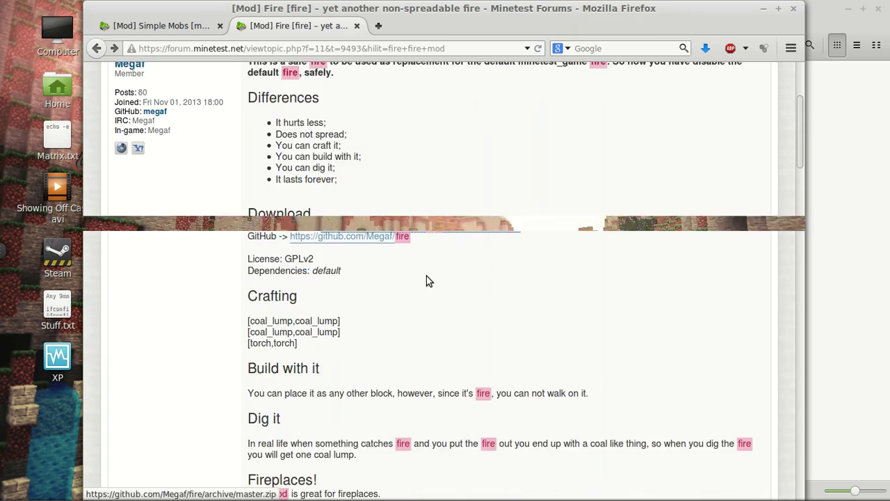
{"action": "scroll", "coordinate": [428, 263], "scroll_direction": "down", "scroll_amount": 15}
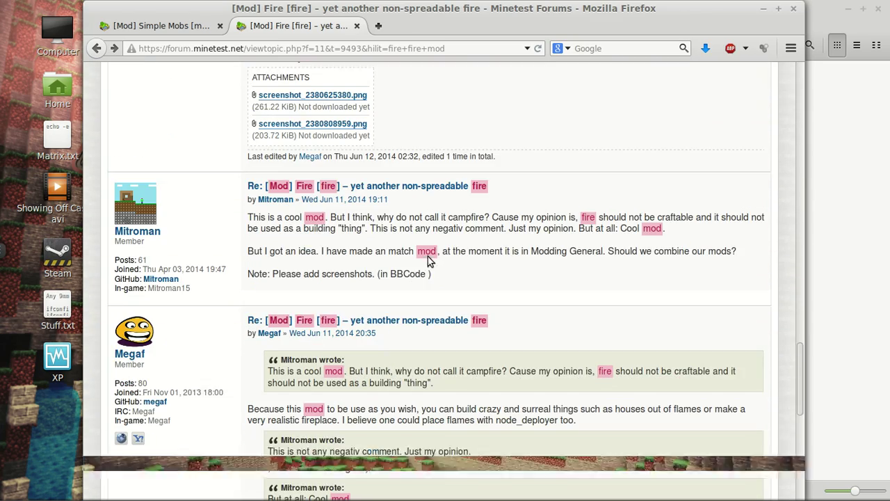
{"action": "scroll", "coordinate": [628, 288], "scroll_direction": "down", "scroll_amount": 8}
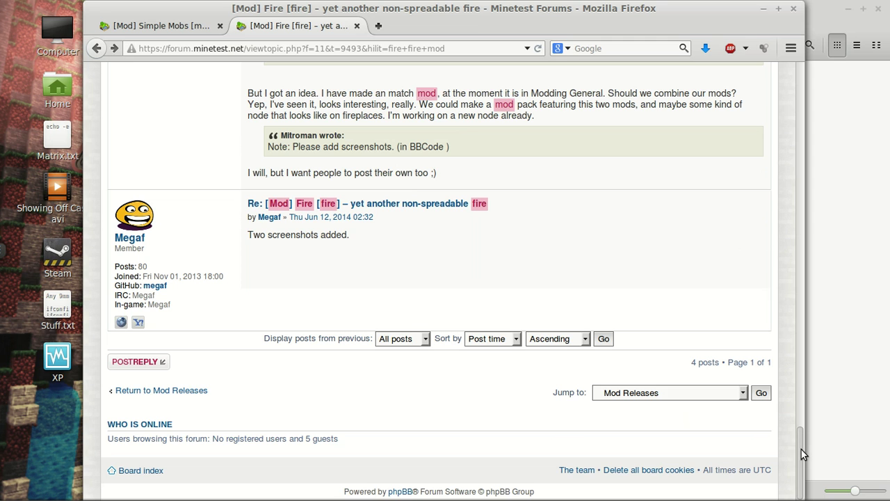
{"action": "left_click_drag", "start_coordinate": [802, 450], "coordinate": [821, 99]}
{"action": "left_click", "coordinate": [835, 14]}
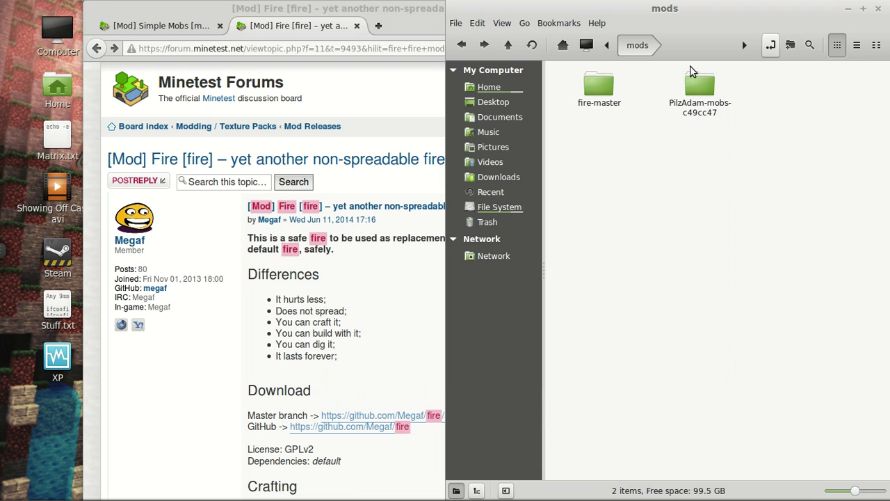
{"action": "right_click", "coordinate": [602, 98]}
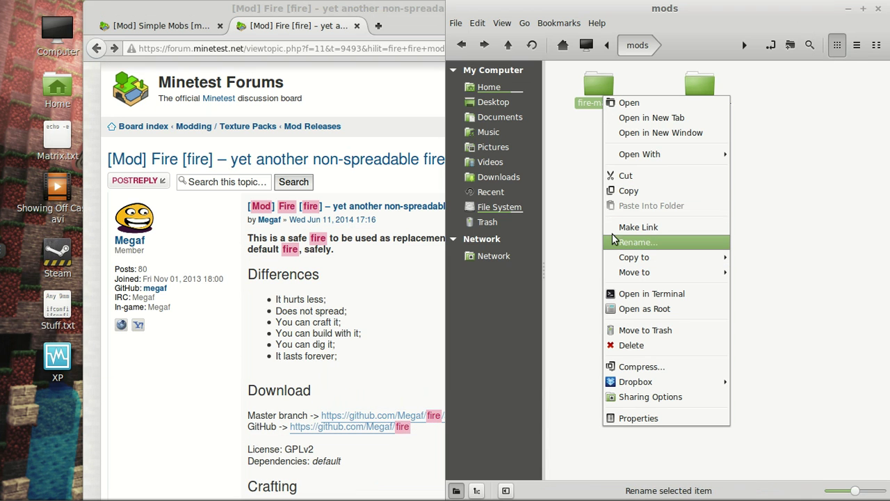
{"action": "left_click", "coordinate": [575, 191]}
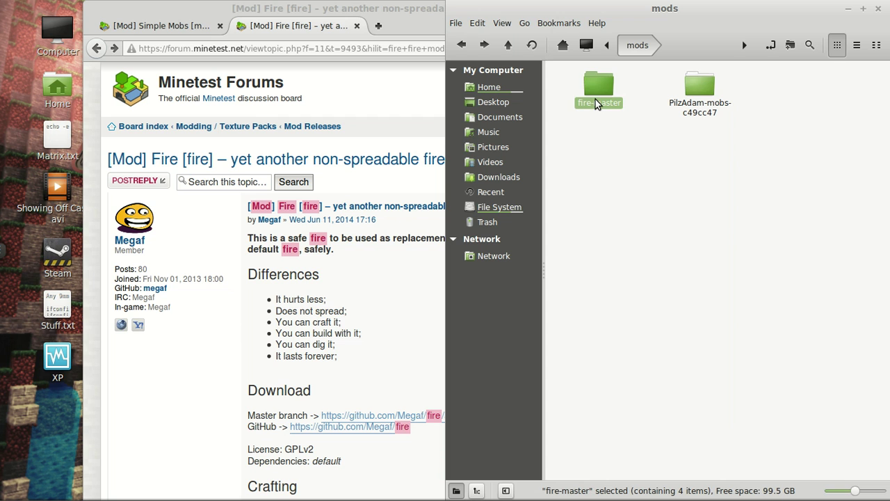
- Read the replies in the Simple Mobs forum thread for advice on naming the mod folder
{"action": "left_click", "coordinate": [148, 26]}
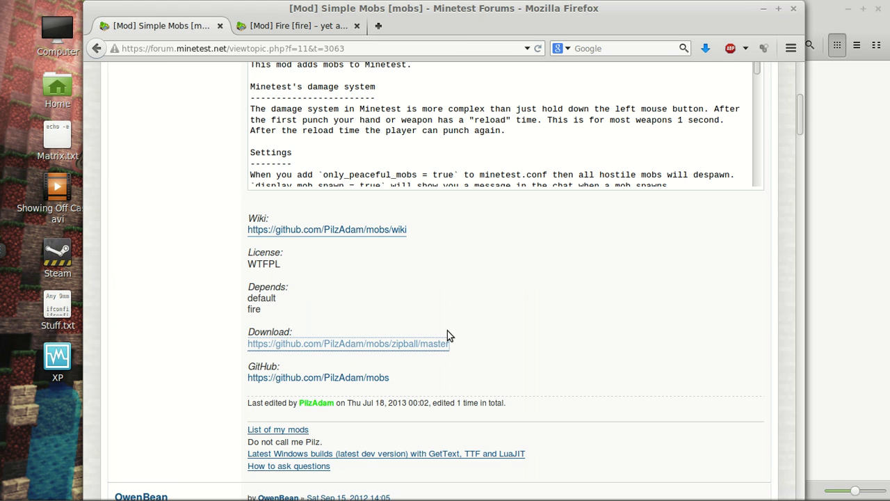
{"action": "scroll", "coordinate": [513, 274], "scroll_direction": "down", "scroll_amount": 10}
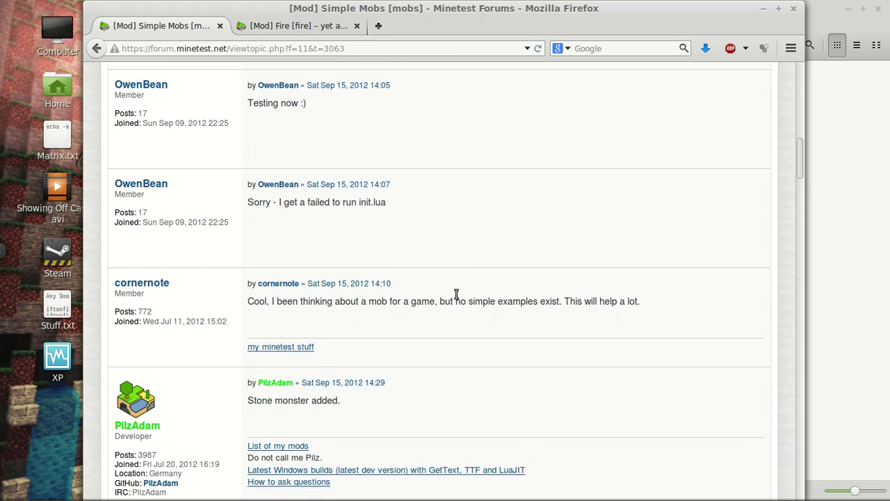
{"action": "scroll", "coordinate": [509, 299], "scroll_direction": "down", "scroll_amount": 8}
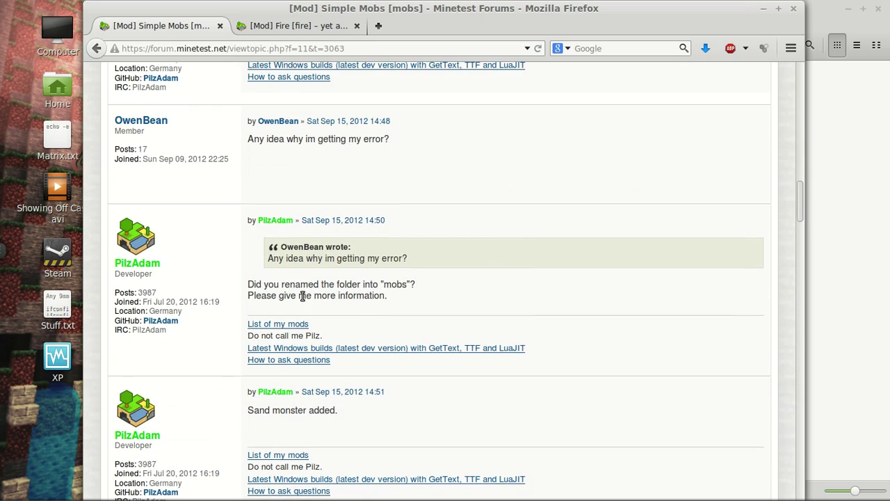
{"action": "scroll", "coordinate": [440, 301], "scroll_direction": "up", "scroll_amount": 20}
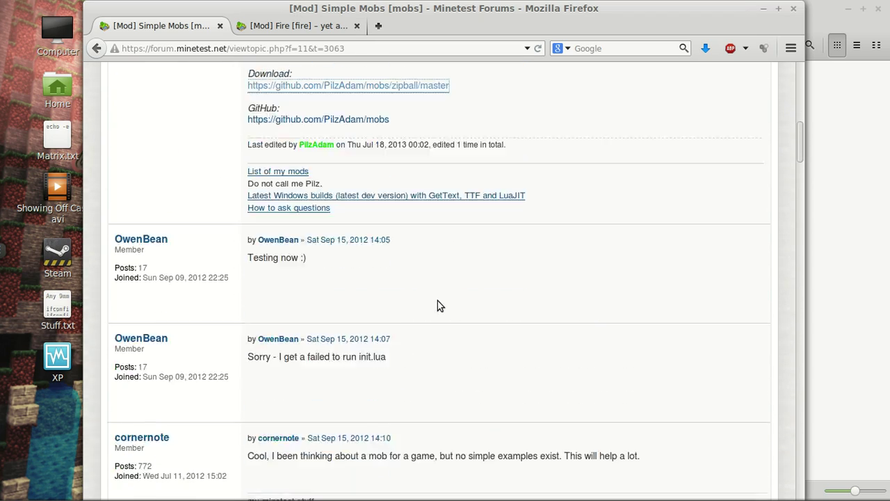
{"action": "scroll", "coordinate": [437, 301], "scroll_direction": "down", "scroll_amount": 6}
{"action": "scroll", "coordinate": [436, 309], "scroll_direction": "down", "scroll_amount": 14}
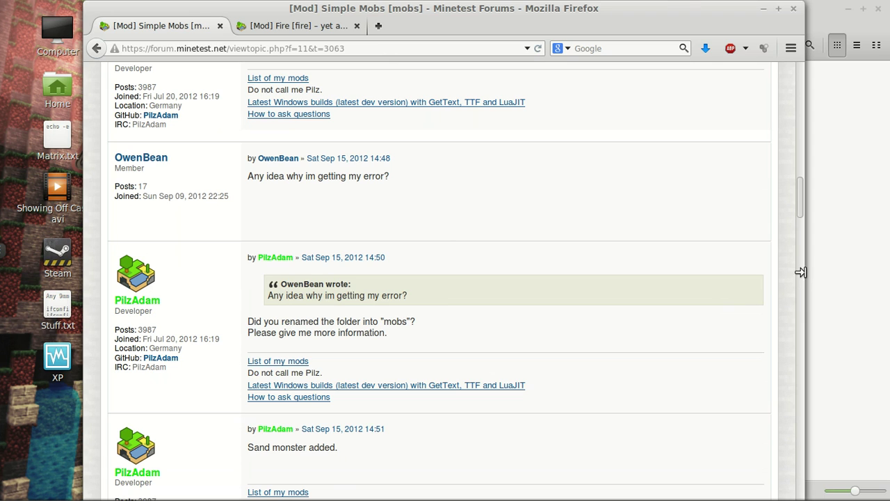
- Rename the extracted Simple Mobs folder in mods to mobs
{"action": "left_click", "coordinate": [829, 258]}
{"action": "right_click", "coordinate": [697, 86]}
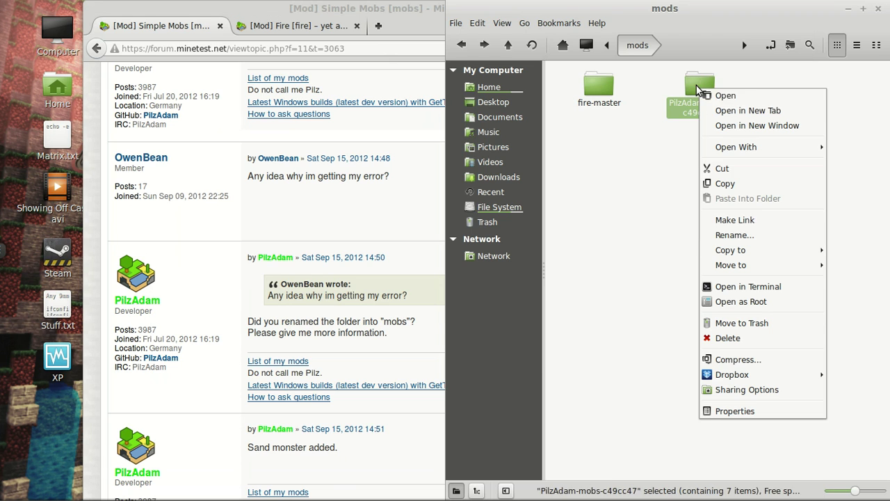
{"action": "left_click", "coordinate": [734, 235]}
{"action": "left_click", "coordinate": [707, 103]}
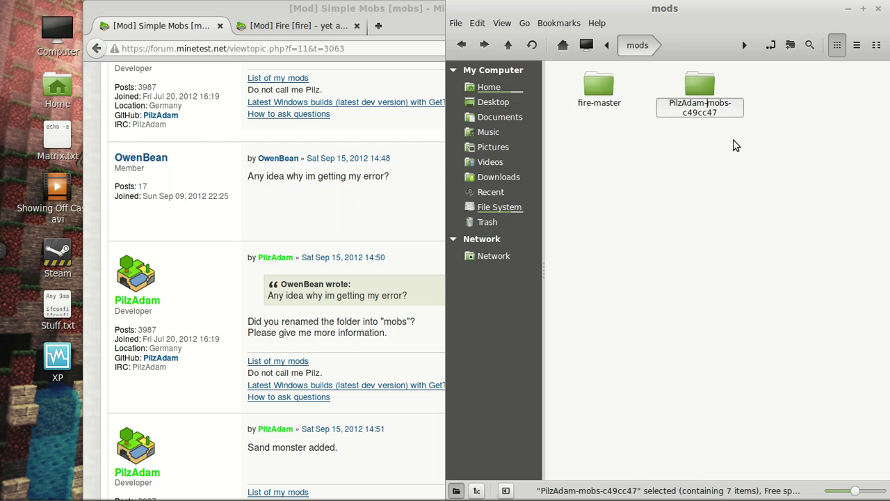
{"action": "key", "text": "BackSpace"}
{"action": "key", "text": "BackSpace"}
{"action": "key", "text": "BackSpace"}
{"action": "key", "text": "BackSpace"}
{"action": "key", "text": "BackSpace"}
{"action": "key", "text": "BackSpace"}
{"action": "key", "text": "BackSpace"}
{"action": "key", "text": "BackSpace"}
{"action": "key", "text": "BackSpace"}
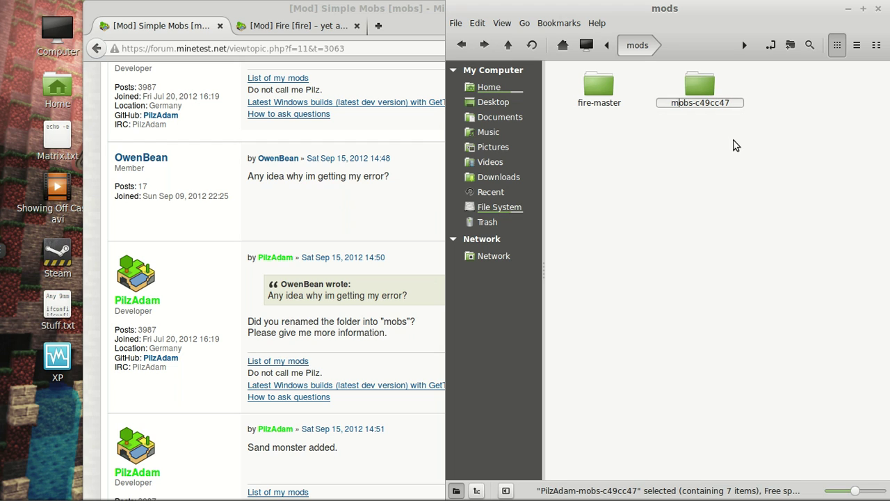
{"action": "key", "text": "Delete"}
{"action": "key", "text": "Delete"}
{"action": "key", "text": "Delete"}
{"action": "key", "text": "Delete"}
{"action": "key", "text": "Delete"}
{"action": "key", "text": "Delete"}
{"action": "key", "text": "Delete"}
{"action": "key", "text": "Delete"}
{"action": "key", "text": "Return"}
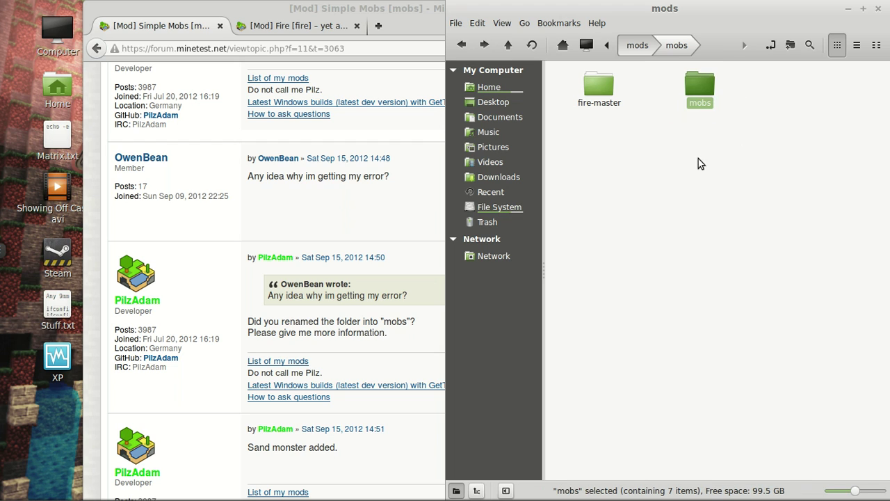
- Check the mod name used in init.lua of the mobs folder and close the text editor
{"action": "double_click", "coordinate": [702, 97]}
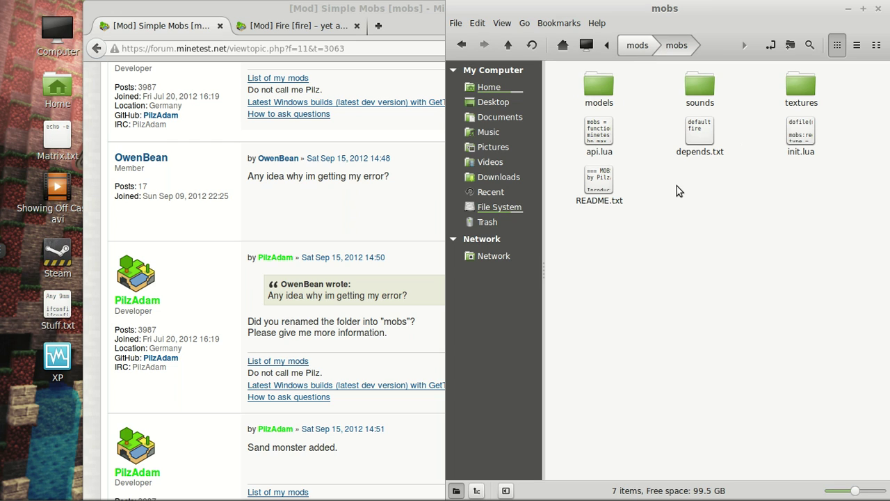
{"action": "double_click", "coordinate": [805, 146]}
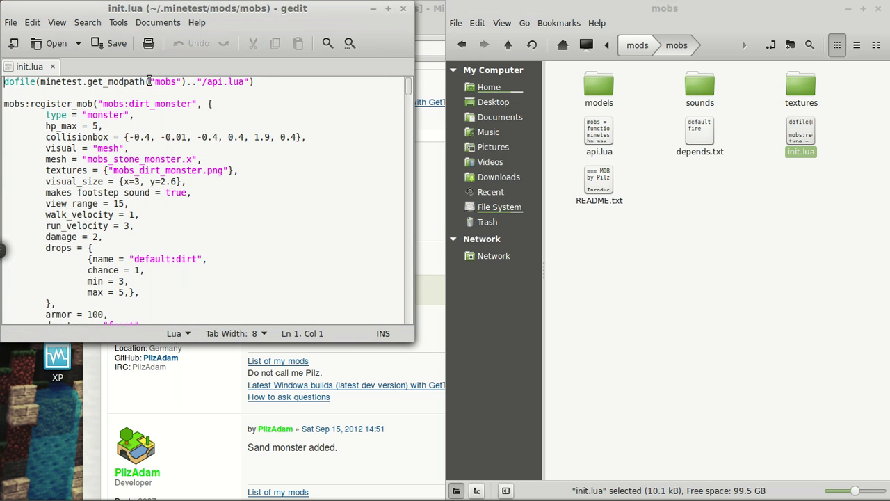
{"action": "left_click", "coordinate": [402, 9]}
- Check the mod name used in fire-master's init.lua, close the text editor and return to the mods folder
{"action": "double_click", "coordinate": [597, 89]}
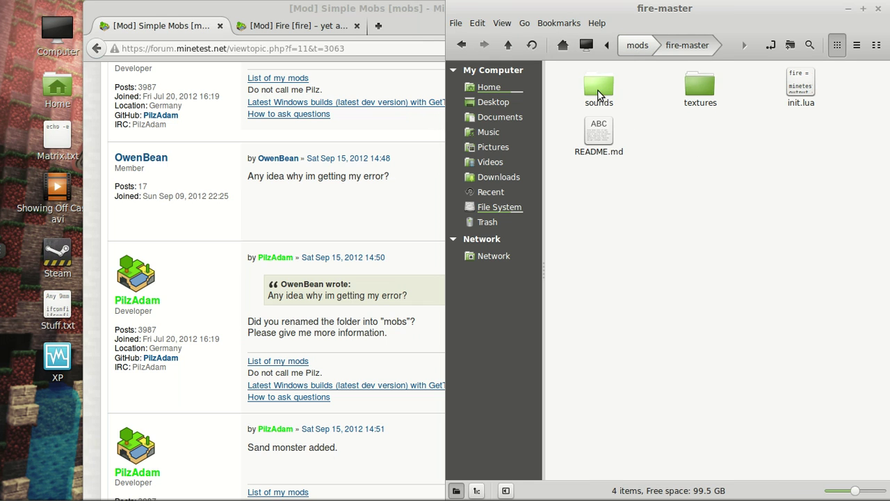
{"action": "double_click", "coordinate": [801, 90]}
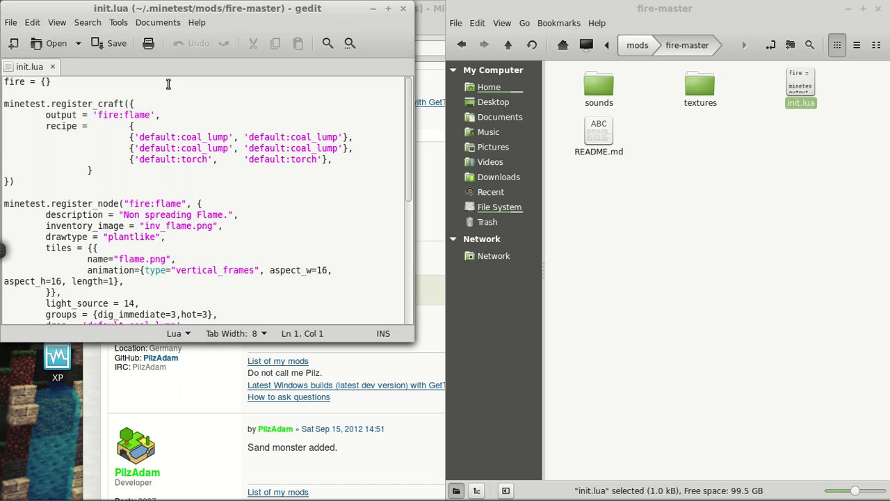
{"action": "left_click", "coordinate": [402, 9]}
{"action": "left_click", "coordinate": [739, 136]}
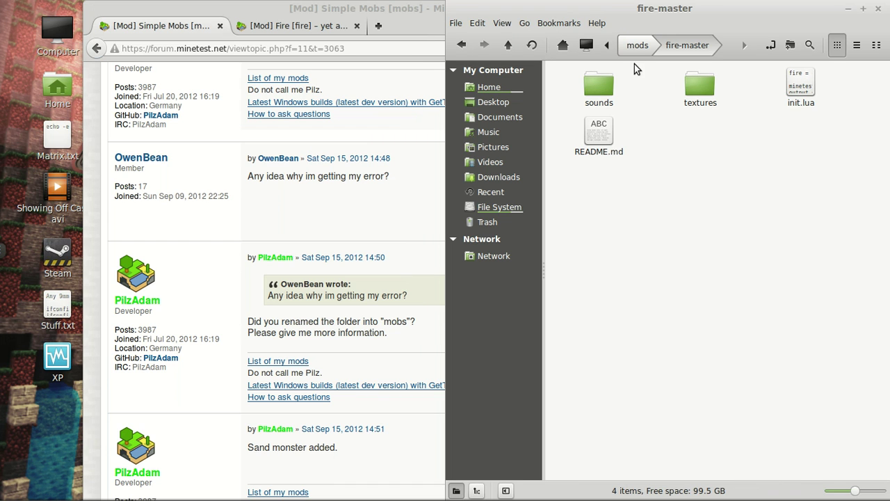
{"action": "left_click", "coordinate": [637, 45]}
- Launch Minetest and delete the existing Test world
{"action": "key", "text": "super"}
{"action": "type", "text": "mine"}
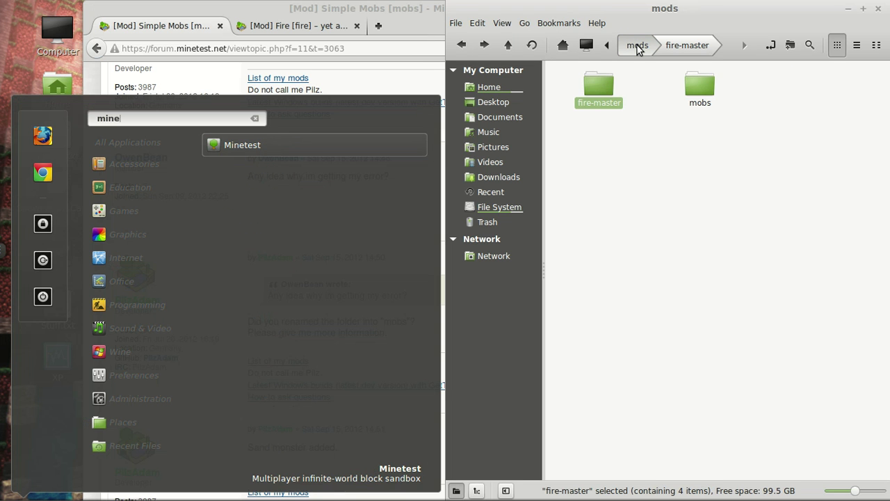
{"action": "key", "text": "Return"}
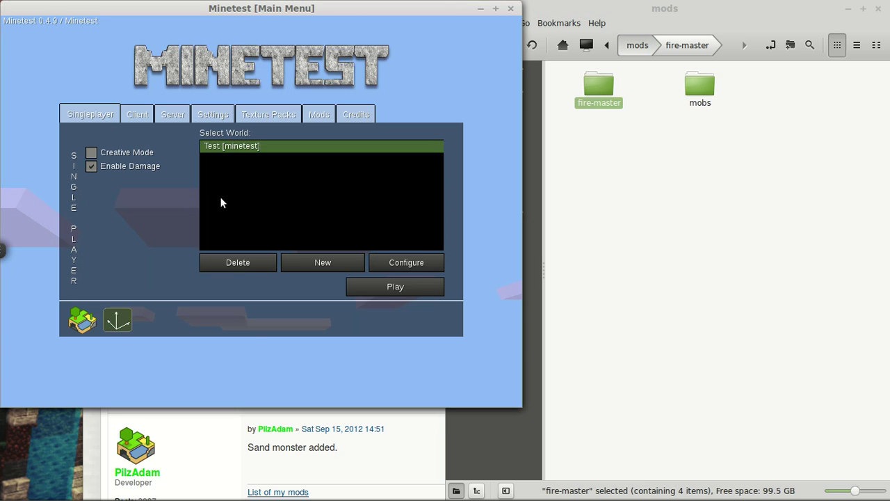
{"action": "left_click", "coordinate": [231, 262]}
{"action": "left_click", "coordinate": [236, 266]}
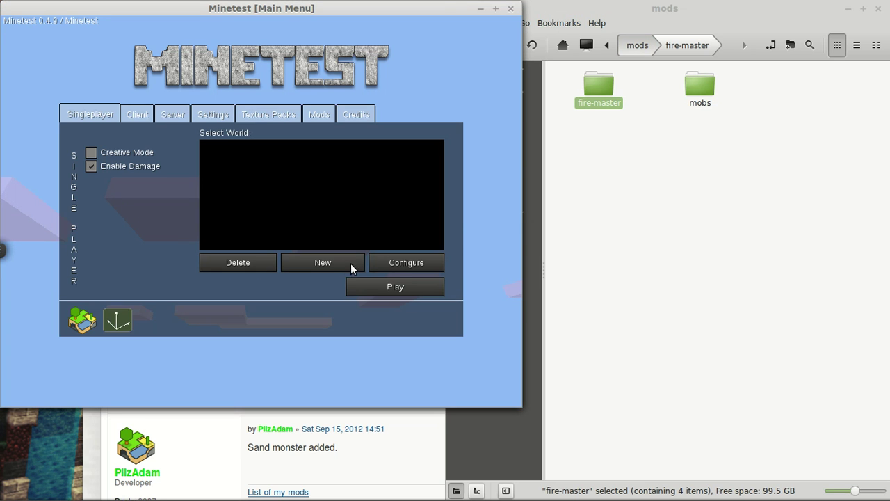
- Create a new singleplayer world named test with the v6 mapgen and the minetest game
{"action": "left_click", "coordinate": [334, 263]}
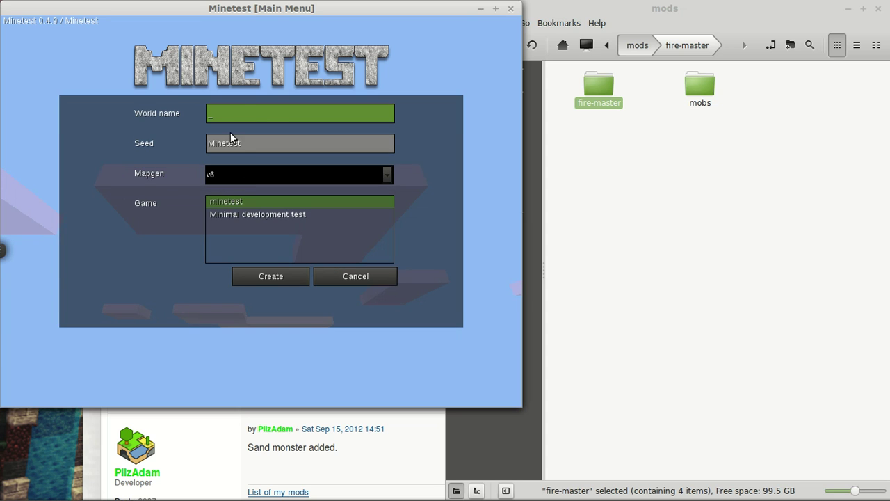
{"action": "type", "text": "test"}
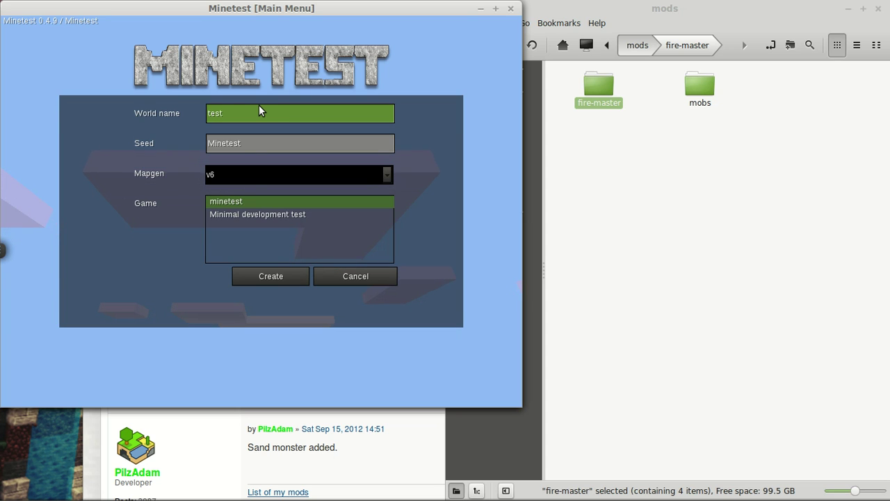
{"action": "left_click", "coordinate": [276, 271]}
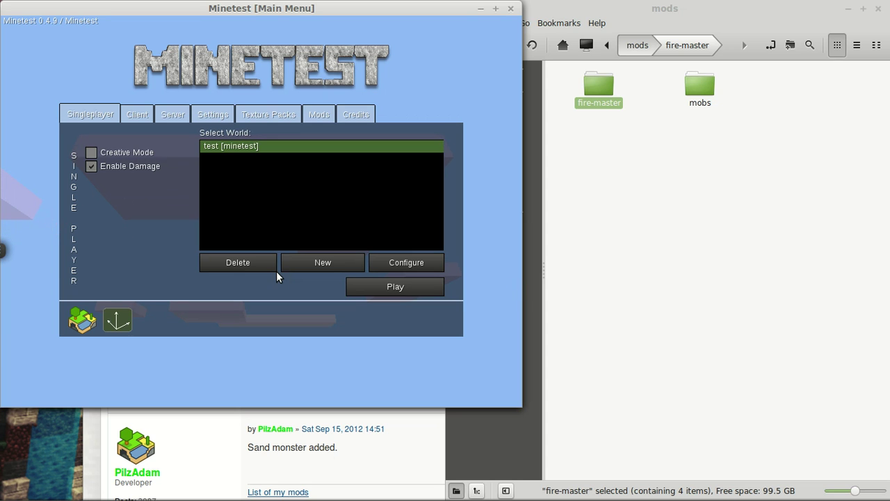
- Enable the mobs and fire-master mods for the test world and save the configuration
{"action": "left_click", "coordinate": [401, 264]}
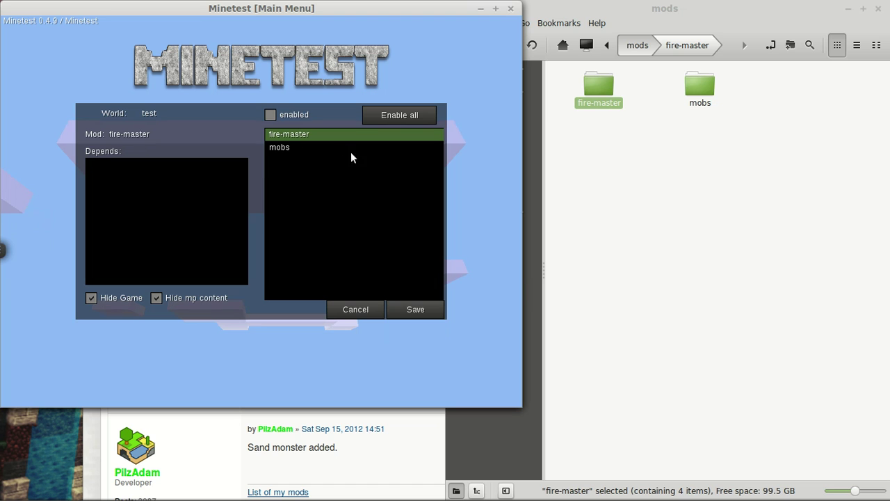
{"action": "left_click", "coordinate": [281, 145]}
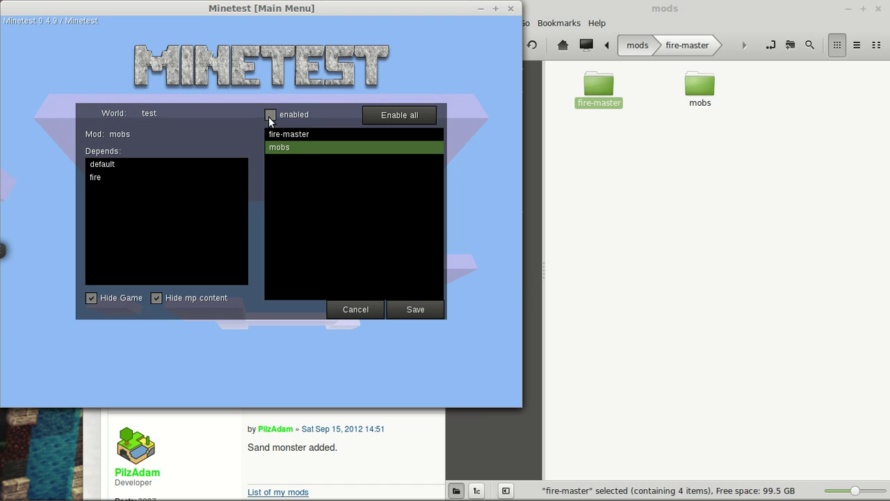
{"action": "left_click", "coordinate": [270, 115]}
{"action": "left_click", "coordinate": [280, 134]}
{"action": "left_click", "coordinate": [270, 114]}
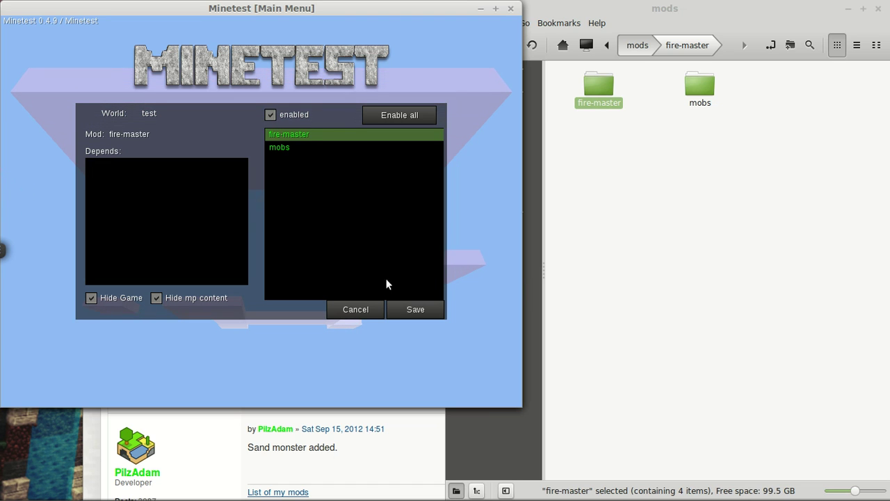
{"action": "left_click", "coordinate": [410, 311]}
- Try to play the test world with both mods enabled, and close Minetest
{"action": "left_click", "coordinate": [404, 284]}
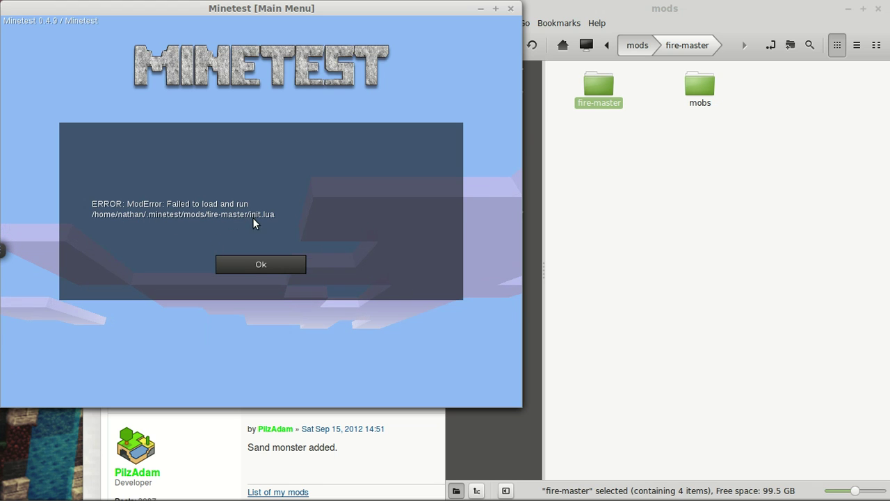
{"action": "left_click", "coordinate": [260, 265]}
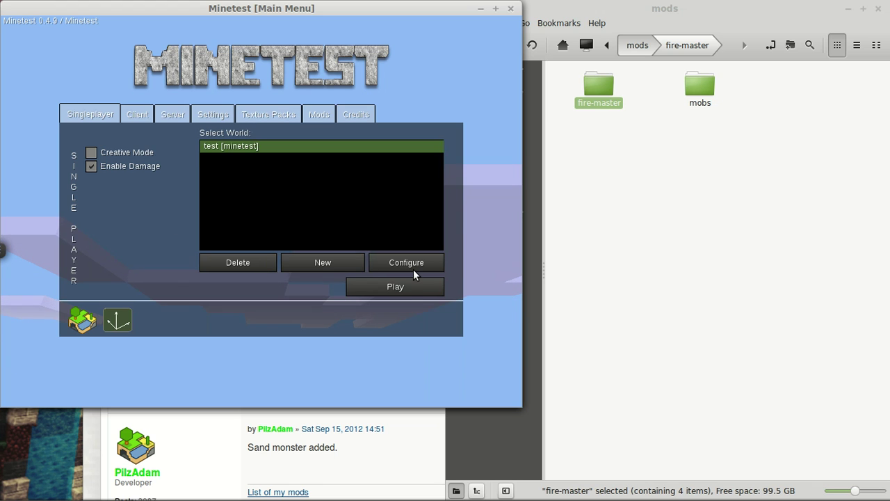
{"action": "left_click", "coordinate": [506, 11]}
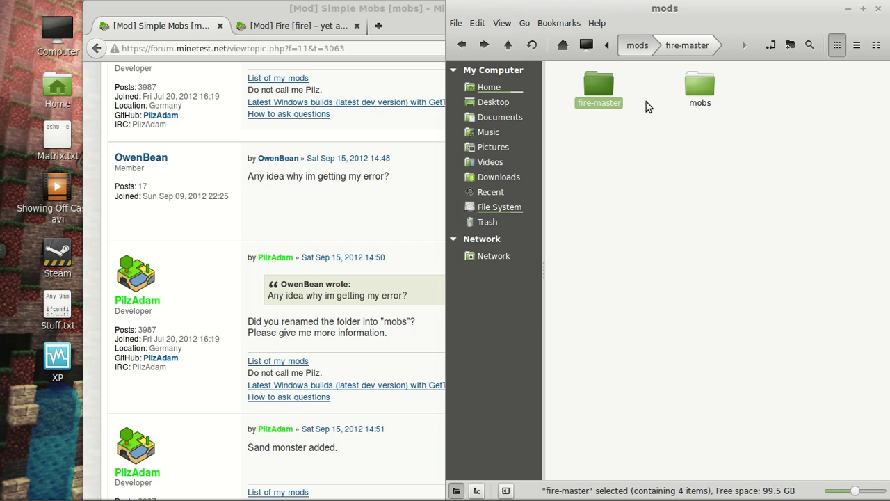
- Rename the fire-master folder in mods to fire
{"action": "right_click", "coordinate": [598, 92]}
{"action": "left_click", "coordinate": [612, 235]}
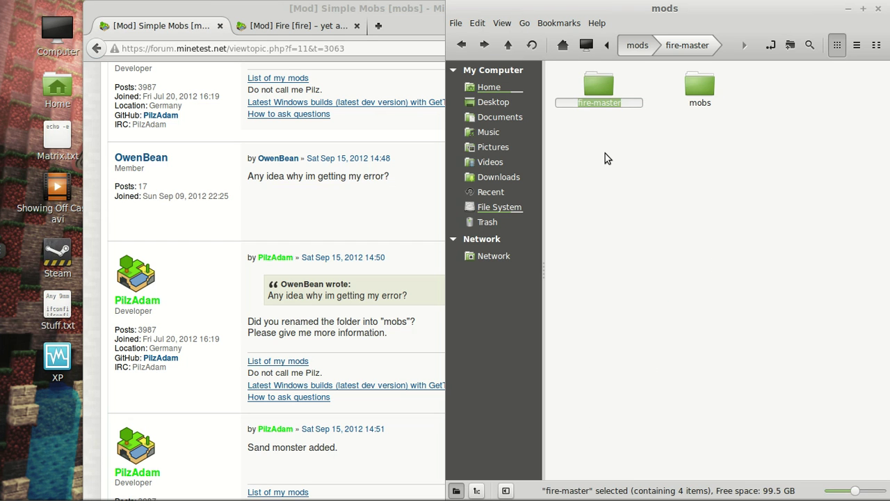
{"action": "key", "text": "End"}
{"action": "key", "text": "BackSpace"}
{"action": "key", "text": "BackSpace"}
{"action": "key", "text": "BackSpace"}
{"action": "key", "text": "BackSpace"}
{"action": "key", "text": "BackSpace"}
{"action": "key", "text": "BackSpace"}
{"action": "key", "text": "BackSpace"}
{"action": "key", "text": "Return"}
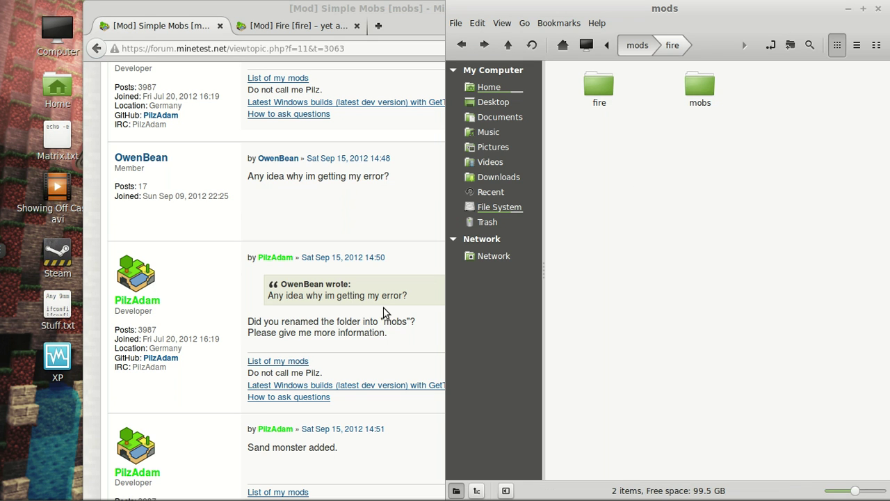
- Switch to Minetest, save the mod configuration of the test world, and start playing that world
{"action": "key", "text": "super"}
{"action": "type", "text": "minet"}
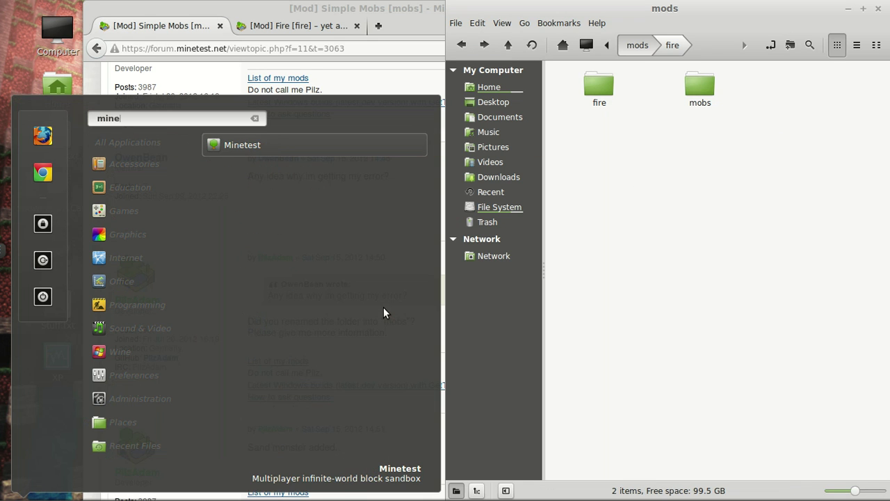
{"action": "key", "text": "Return"}
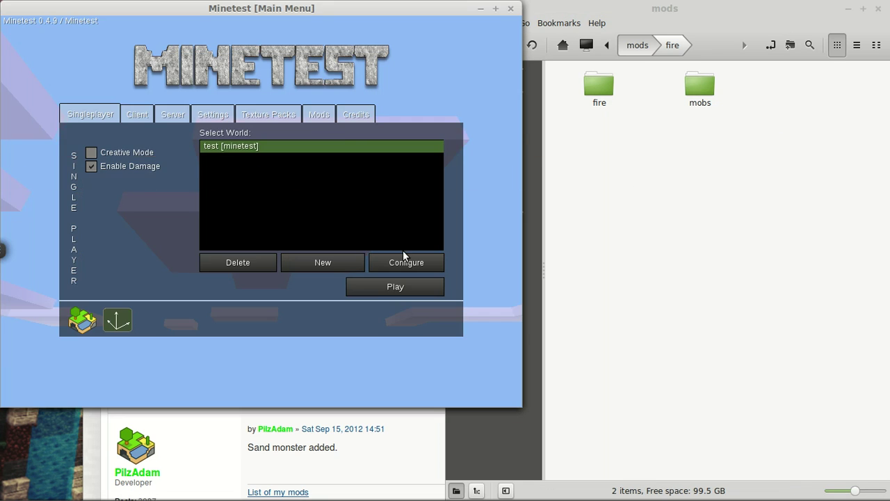
{"action": "left_click", "coordinate": [406, 260]}
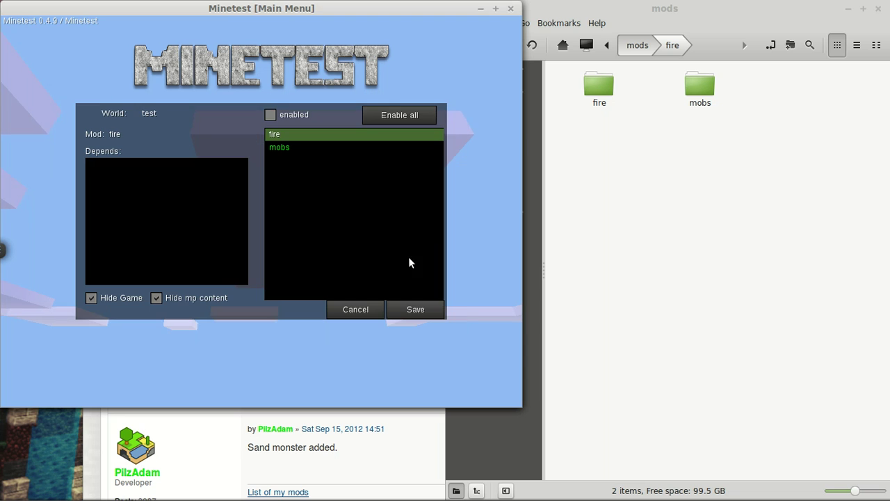
{"action": "left_click", "coordinate": [412, 304]}
{"action": "left_click", "coordinate": [408, 293]}
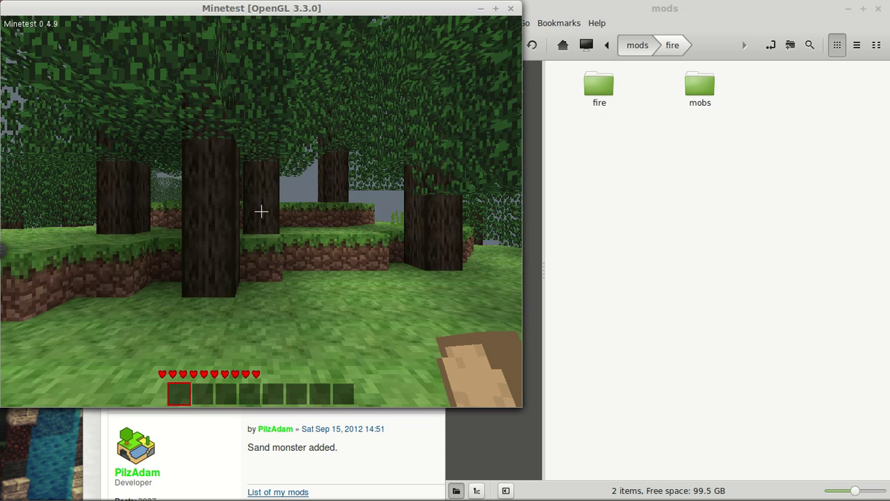
- Explore the forest around the starting point in the test world
{"action": "key", "text": "w"}
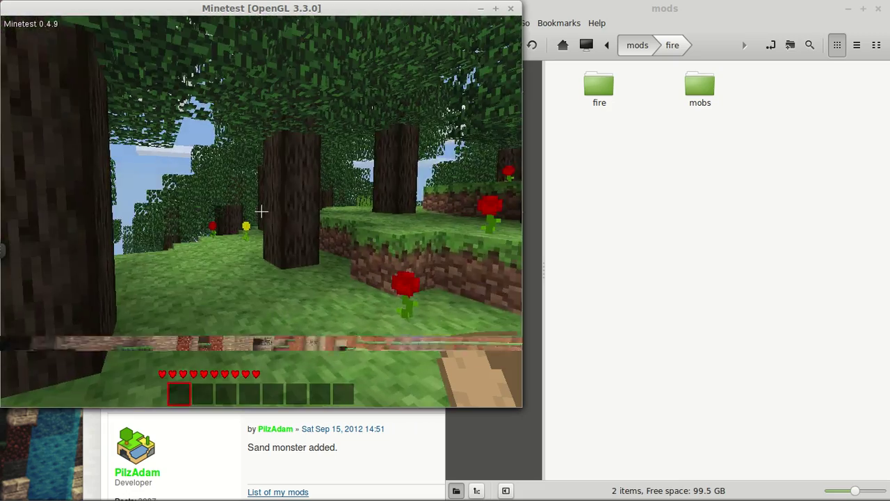
{"action": "key", "text": "w"}
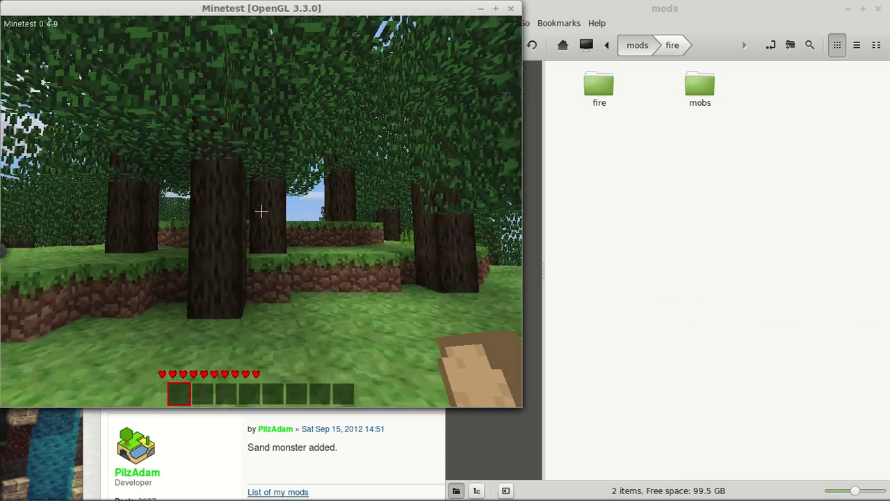
{"action": "key", "text": "w"}
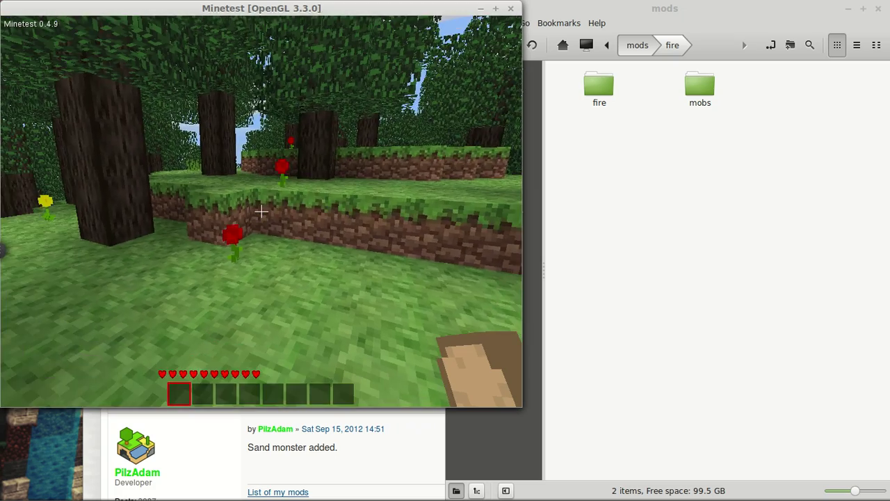
{"action": "key", "text": "w"}
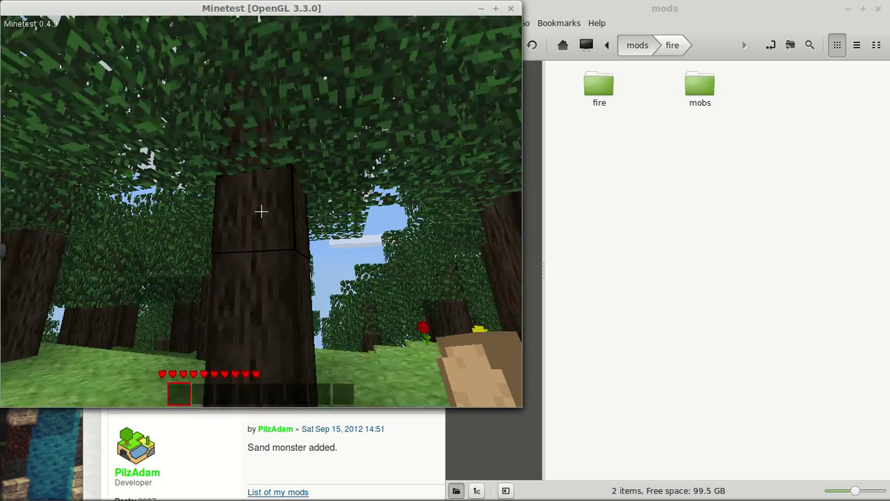
{"action": "key", "text": "w"}
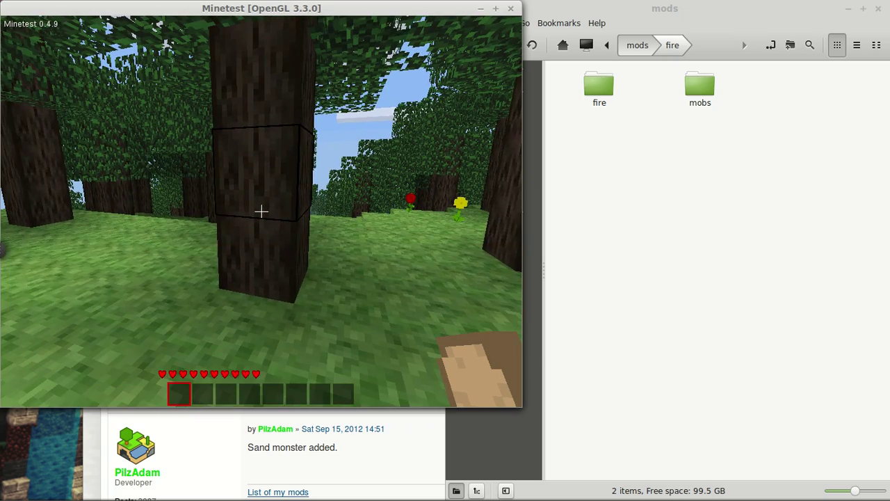
{"action": "key", "text": "w"}
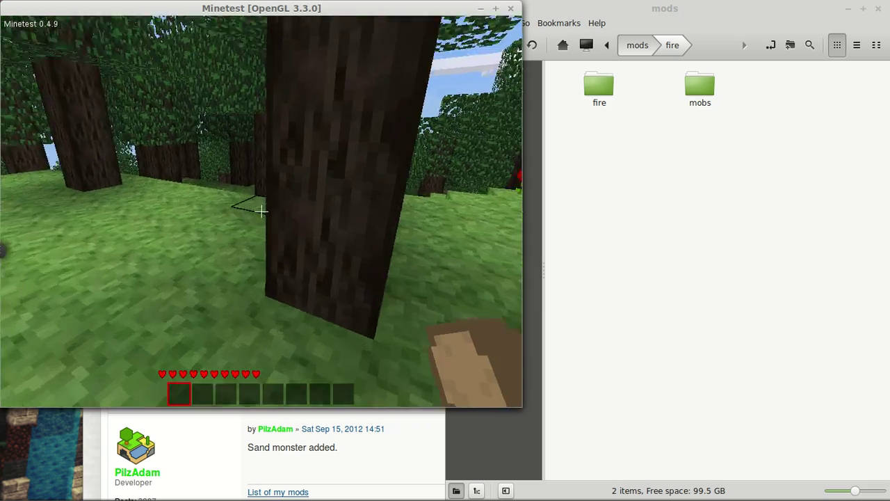
{"action": "key", "text": "w"}
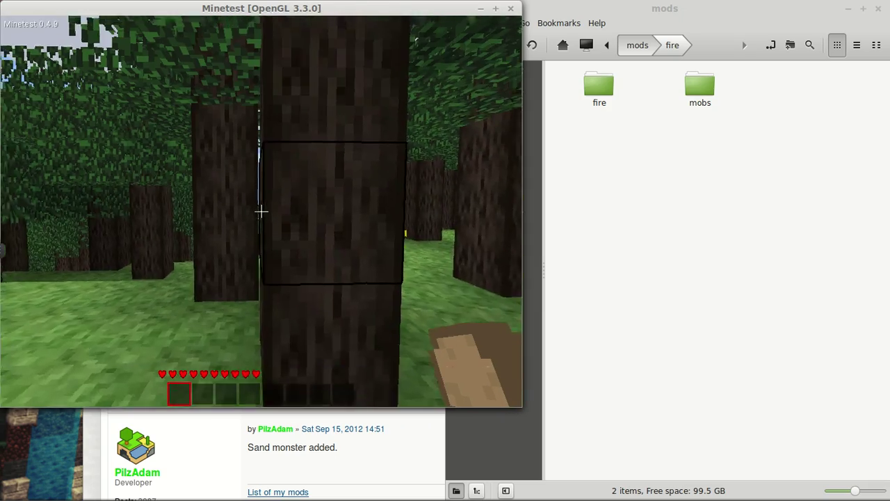
- Dig one block out of a tree trunk, place it on the grass against the remaining stump, and check the inventory
{"action": "left_click_drag", "start_coordinate": [261, 211], "coordinate": [262, 211]}
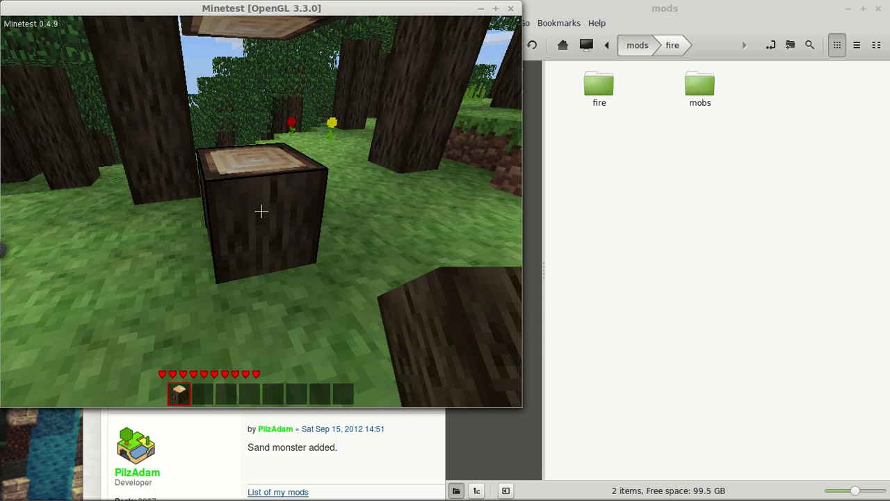
{"action": "right_click", "coordinate": [261, 210]}
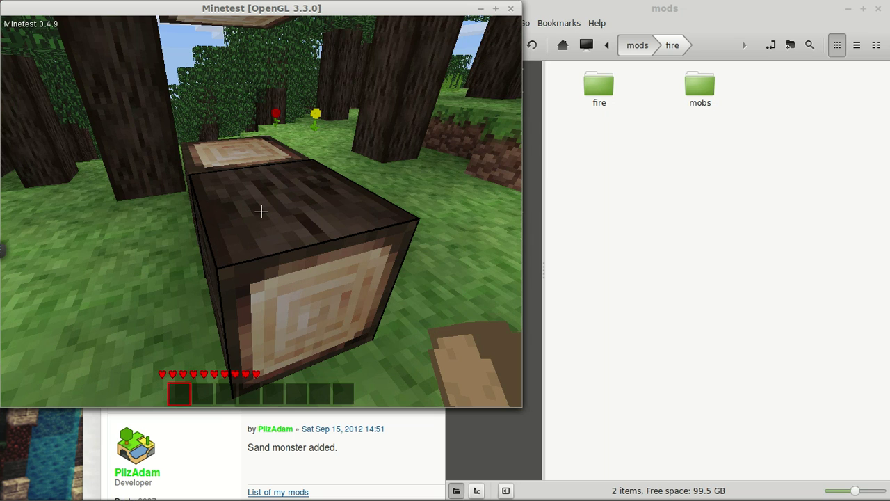
{"action": "key", "text": "i"}
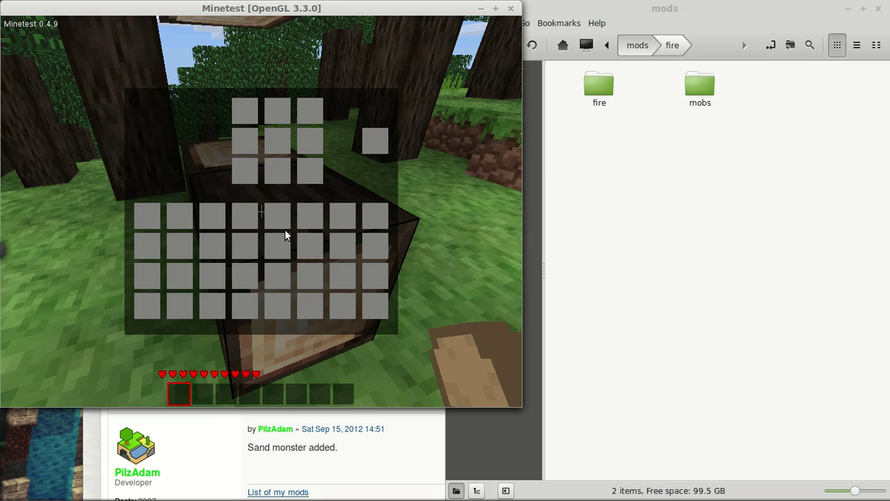
{"action": "key", "text": "Escape"}
- Walk around the terrain near the placed trunk block, and exit the game to the operating system
{"action": "key", "text": "w"}
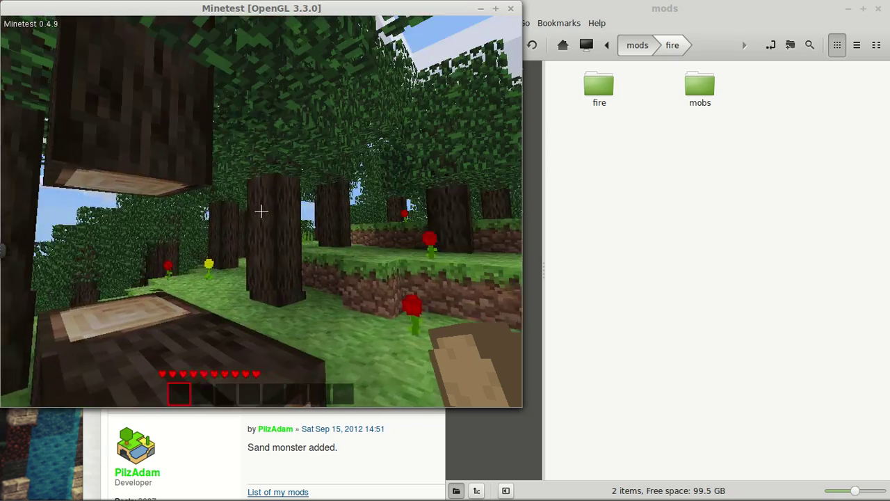
{"action": "key", "text": "w"}
{"action": "key", "text": "space"}
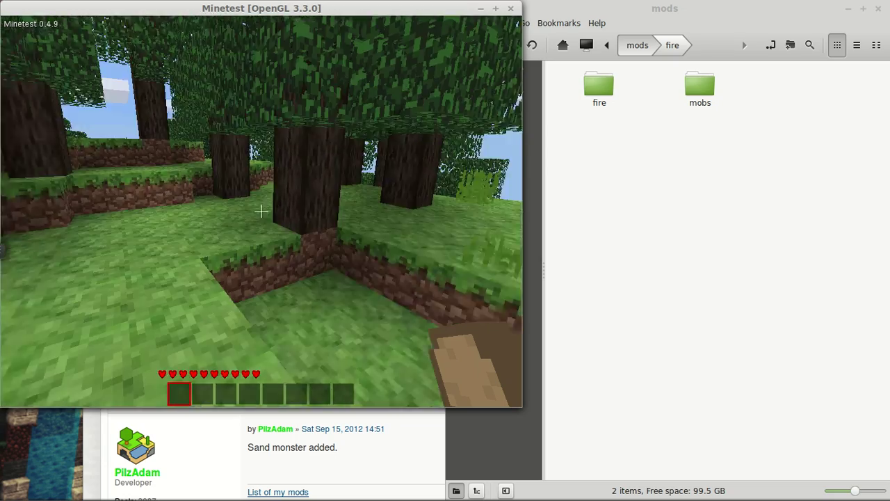
{"action": "key", "text": "w"}
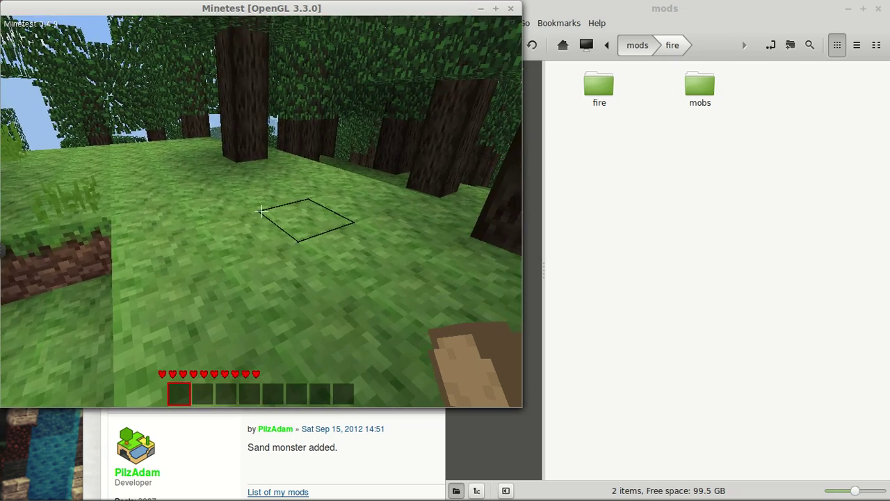
{"action": "key", "text": "w"}
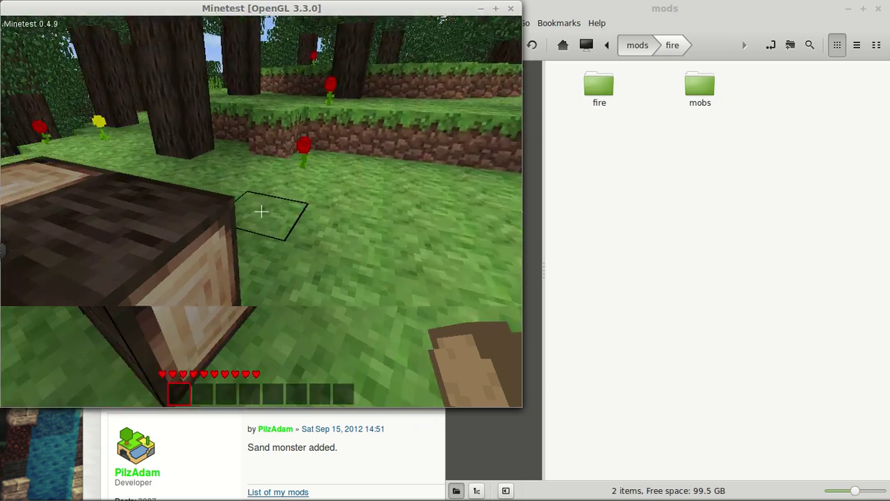
{"action": "key", "text": "w"}
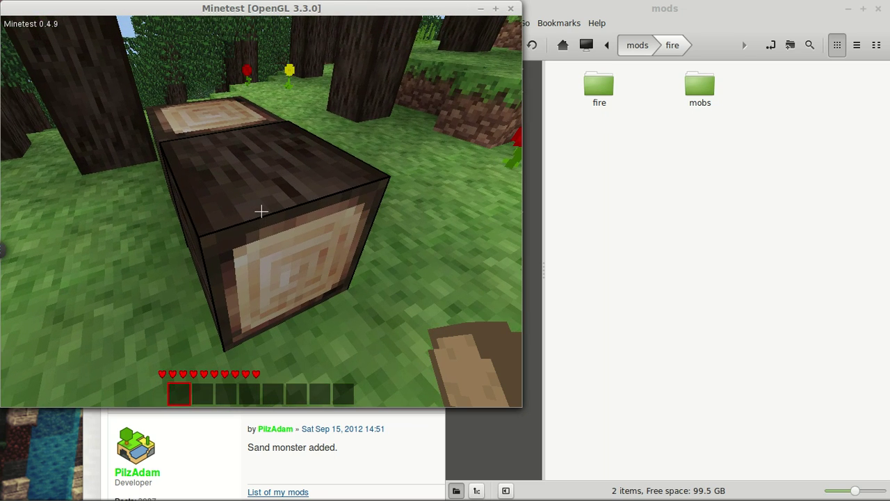
{"action": "key", "text": "Escape"}
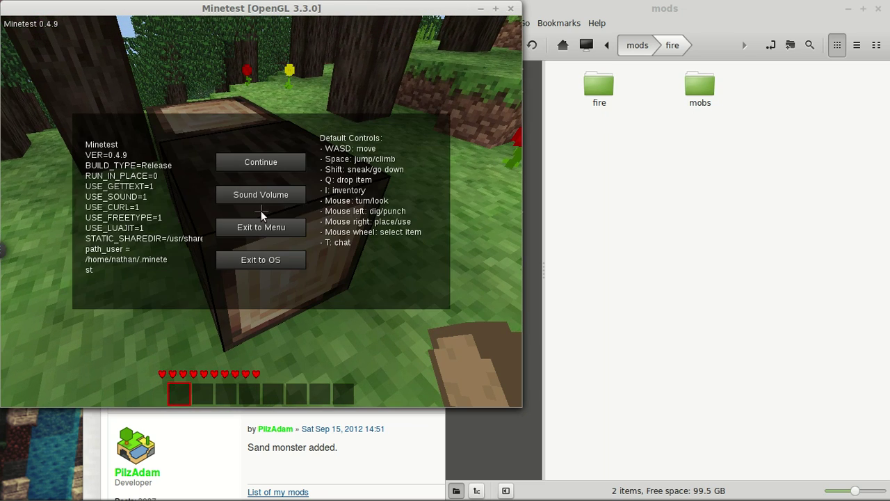
{"action": "left_click", "coordinate": [263, 262]}
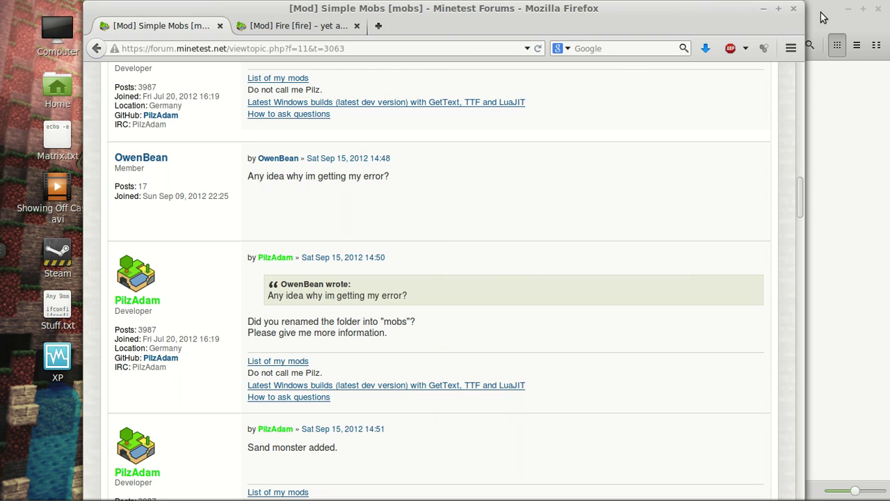
- Look through the first page of the Simple Mobs forum topic in Firefox, from the opening post through the replies
{"action": "scroll", "coordinate": [656, 288], "scroll_direction": "up", "scroll_amount": 5}
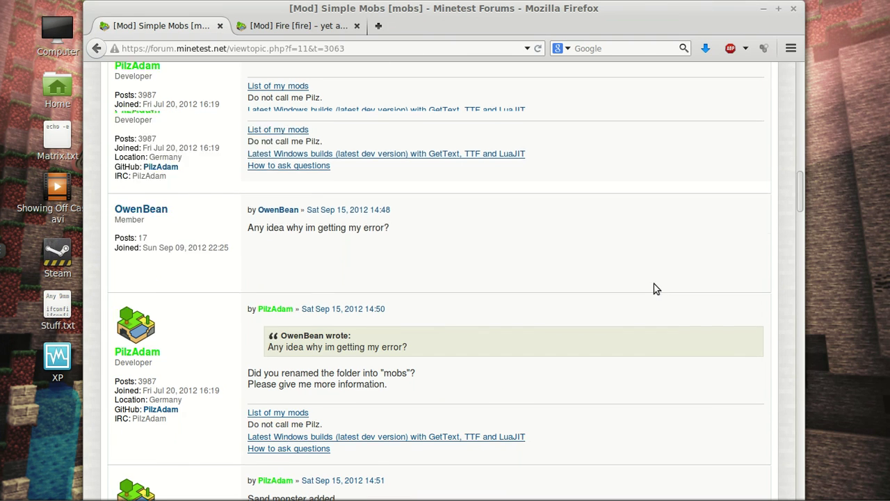
{"action": "left_click_drag", "start_coordinate": [801, 165], "coordinate": [791, 55]}
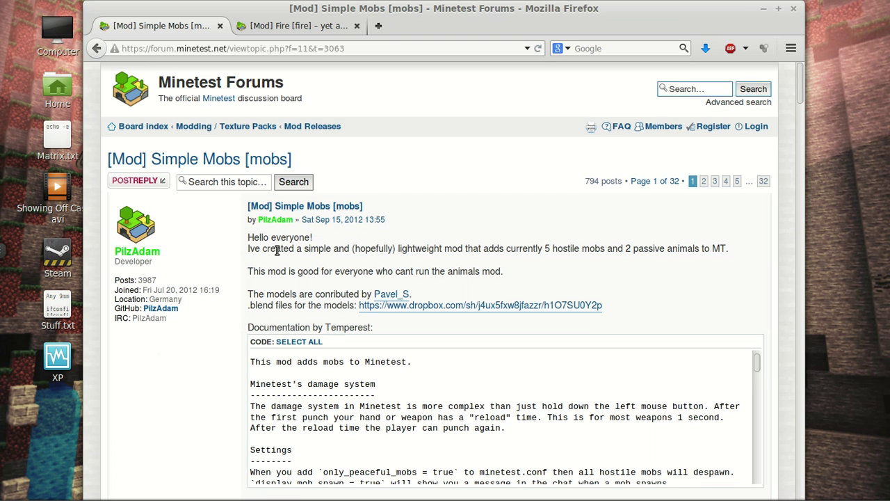
{"action": "scroll", "coordinate": [265, 253], "scroll_direction": "down", "scroll_amount": 3}
{"action": "scroll", "coordinate": [322, 175], "scroll_direction": "up", "scroll_amount": 3}
{"action": "scroll", "coordinate": [656, 251], "scroll_direction": "down", "scroll_amount": 20}
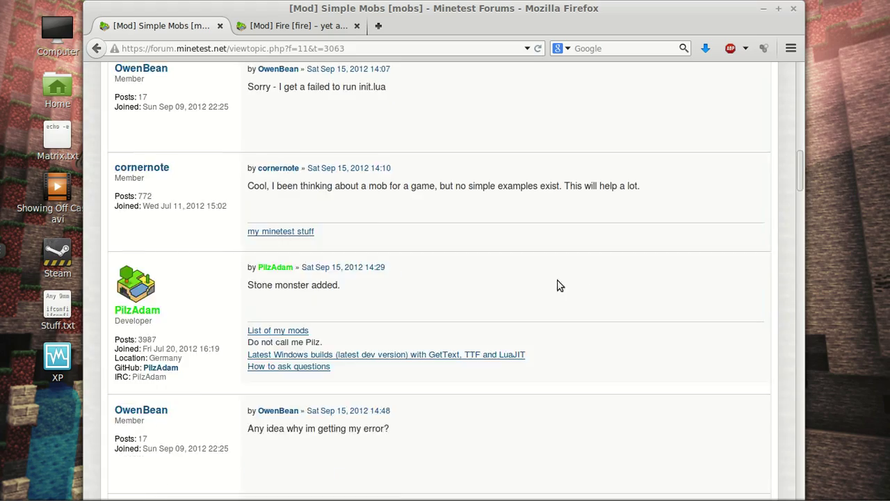
{"action": "scroll", "coordinate": [510, 280], "scroll_direction": "down", "scroll_amount": 20}
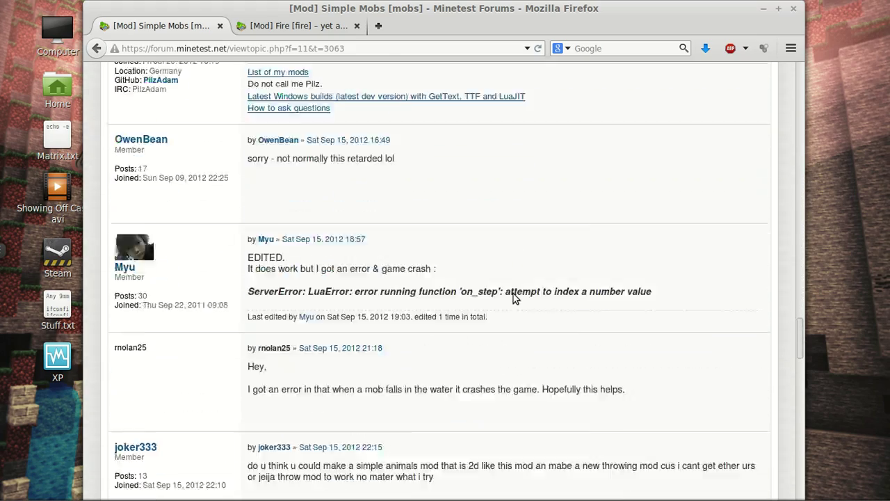
{"action": "scroll", "coordinate": [512, 300], "scroll_direction": "down", "scroll_amount": 20}
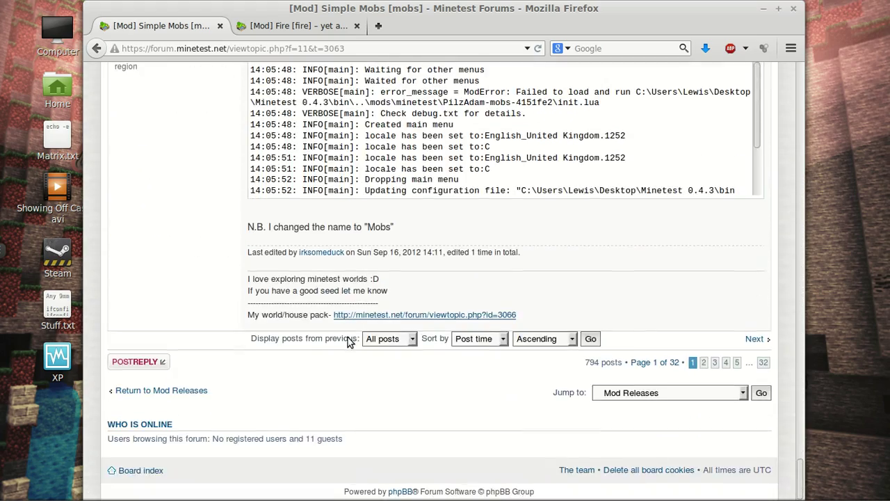
{"action": "scroll", "coordinate": [348, 335], "scroll_direction": "up", "scroll_amount": 20}
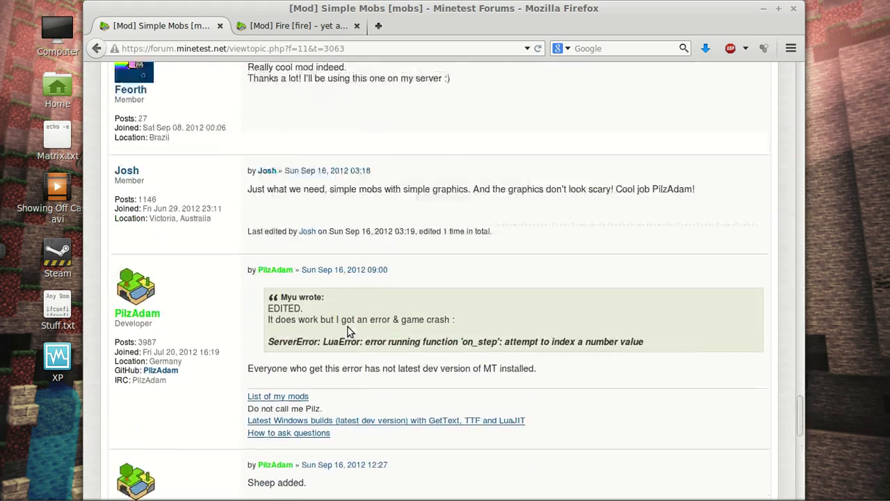
{"action": "scroll", "coordinate": [364, 180], "scroll_direction": "up", "scroll_amount": 10}
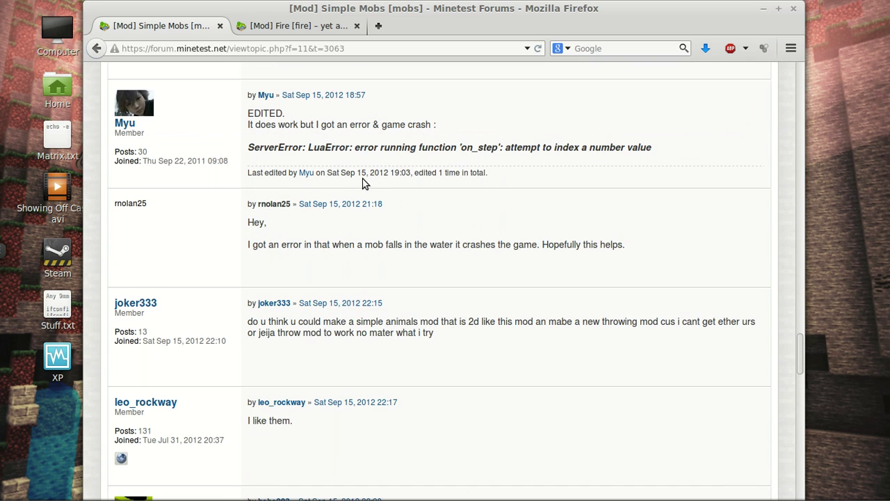